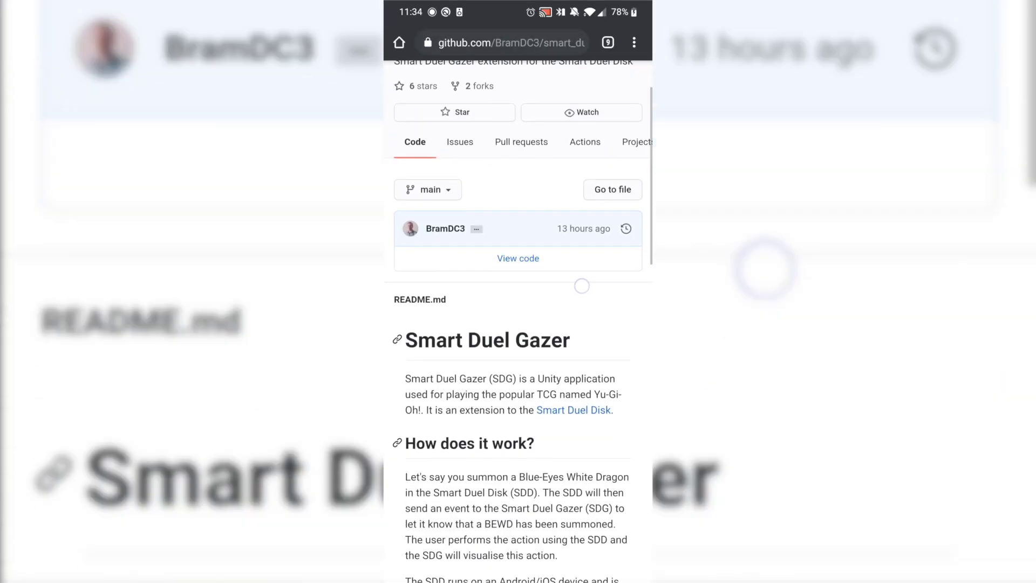
{"action": "scroll", "coordinate": [576, 218], "scroll_direction": "down", "scroll_amount": 6}
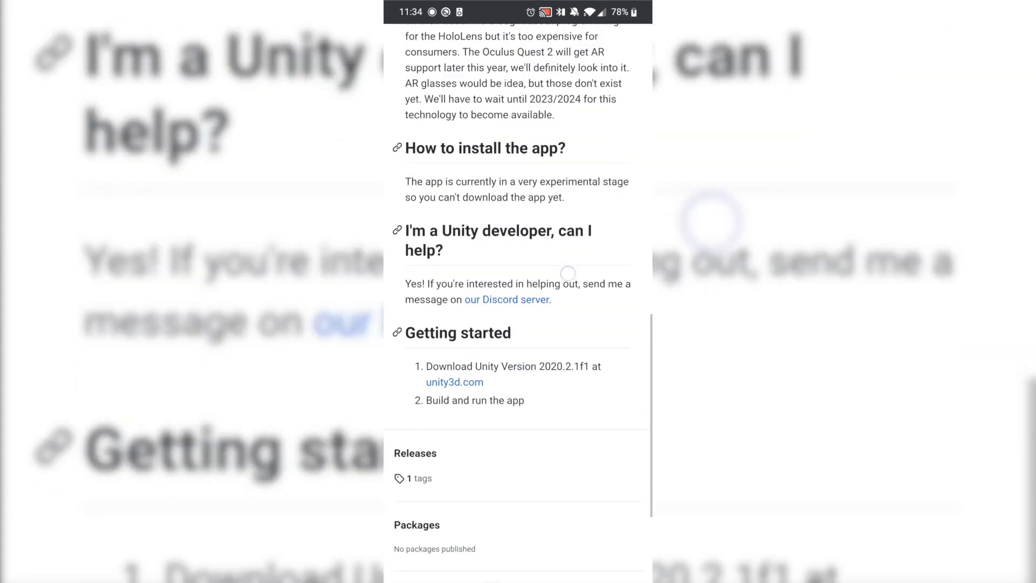
Step: Download smart_duel_gazer.apk from the v0.1.0 release assets, keeping it despite the harm warning
{"action": "left_click", "coordinate": [419, 303]}
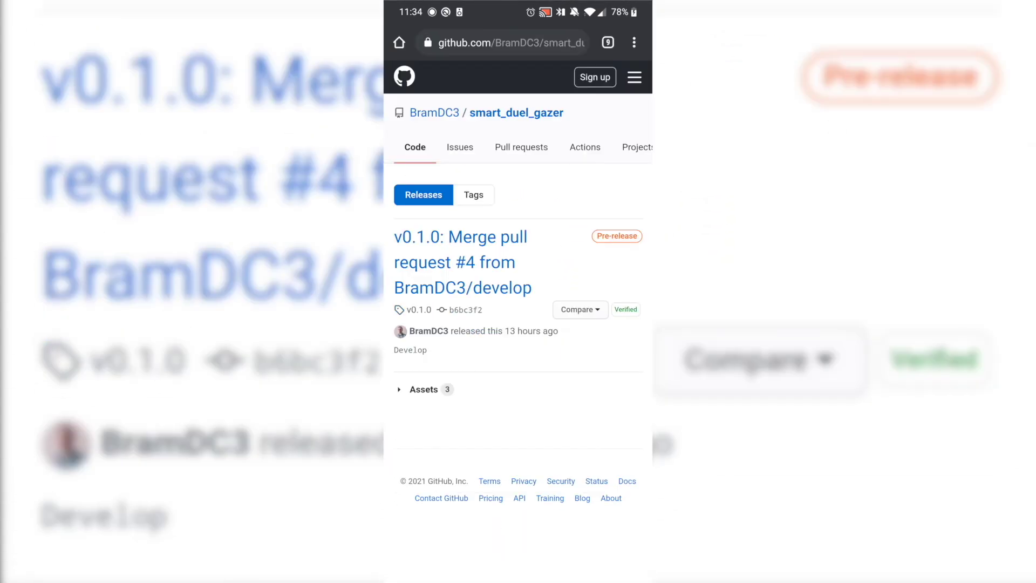
{"action": "left_click", "coordinate": [399, 385]}
{"action": "right_click", "coordinate": [453, 429]}
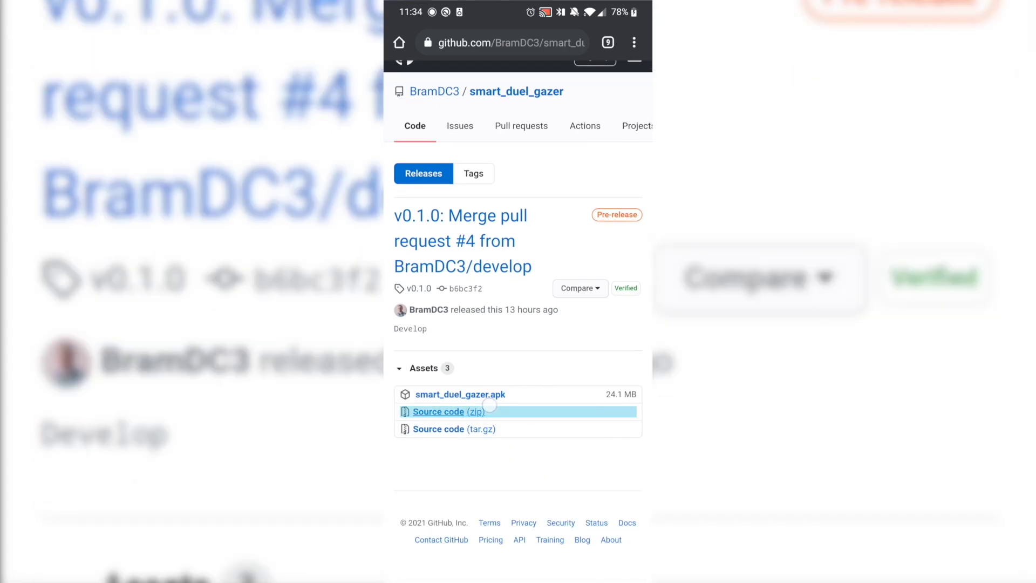
{"action": "left_click", "coordinate": [499, 497]}
{"action": "right_click", "coordinate": [477, 413]}
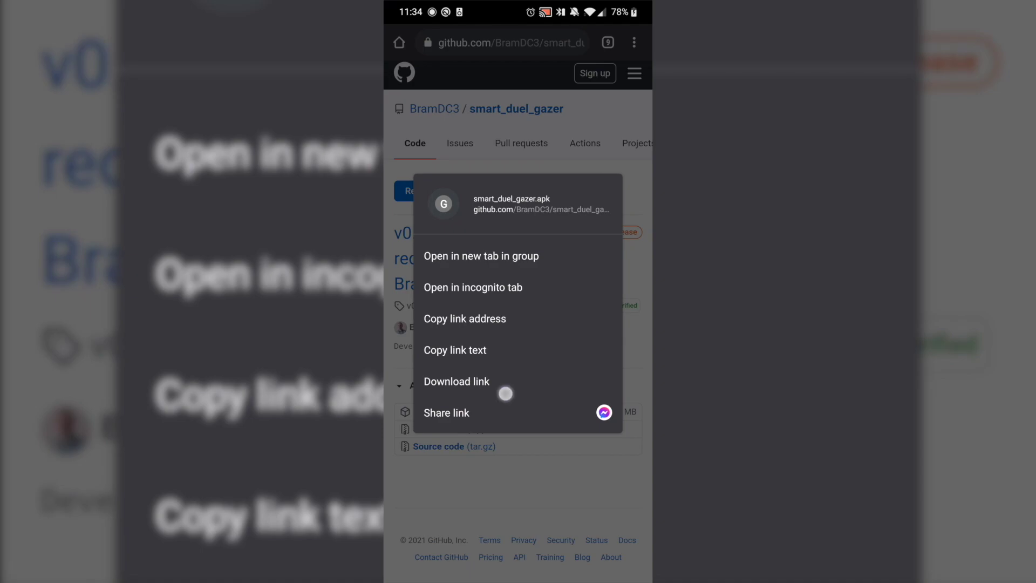
{"action": "left_click", "coordinate": [505, 393]}
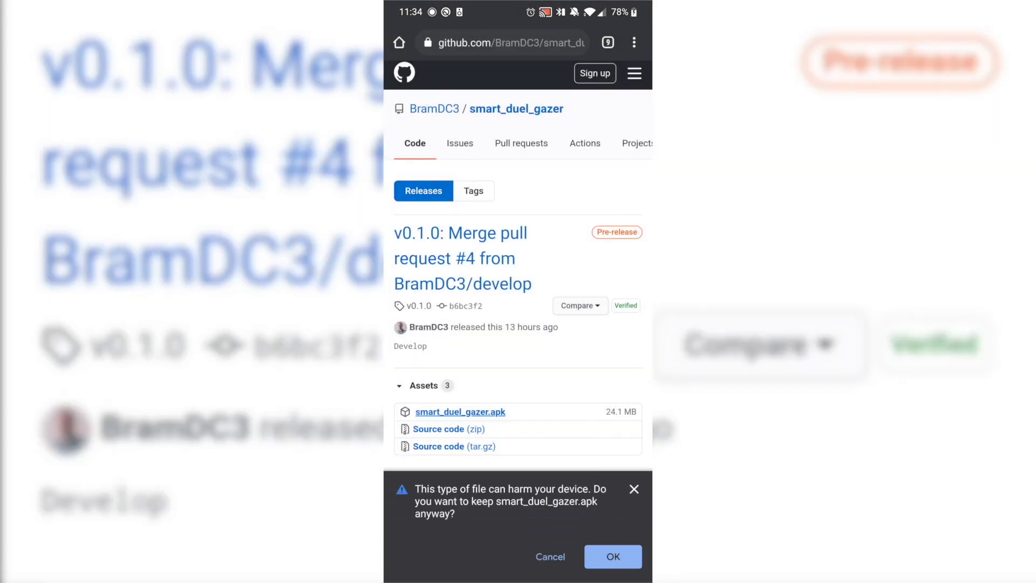
{"action": "left_click", "coordinate": [628, 561]}
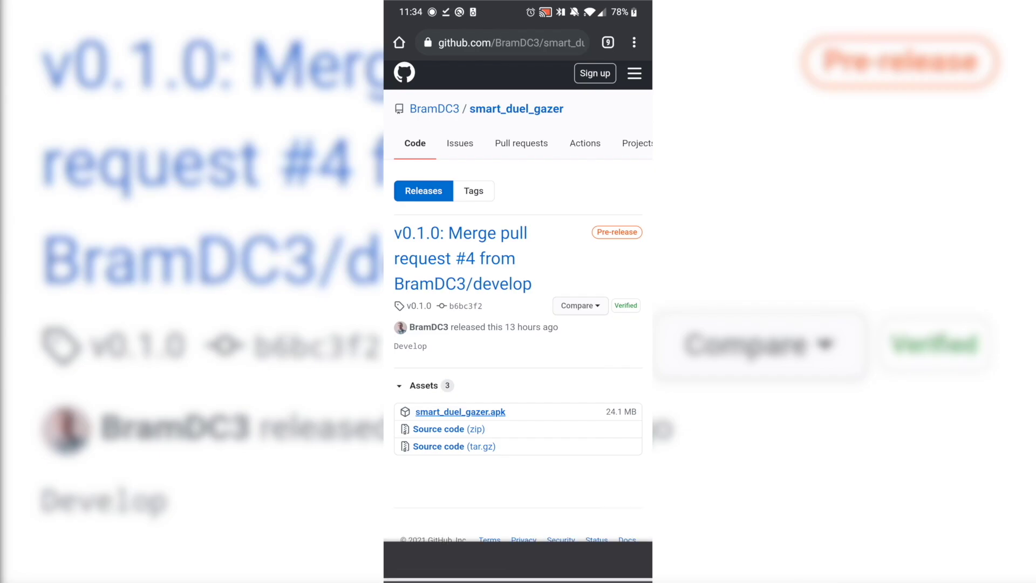
Step: Install the Smart Duel Gazer app from the downloaded APK, overriding the Play Protect block
{"action": "left_click", "coordinate": [540, 567]}
{"action": "left_click", "coordinate": [609, 342]}
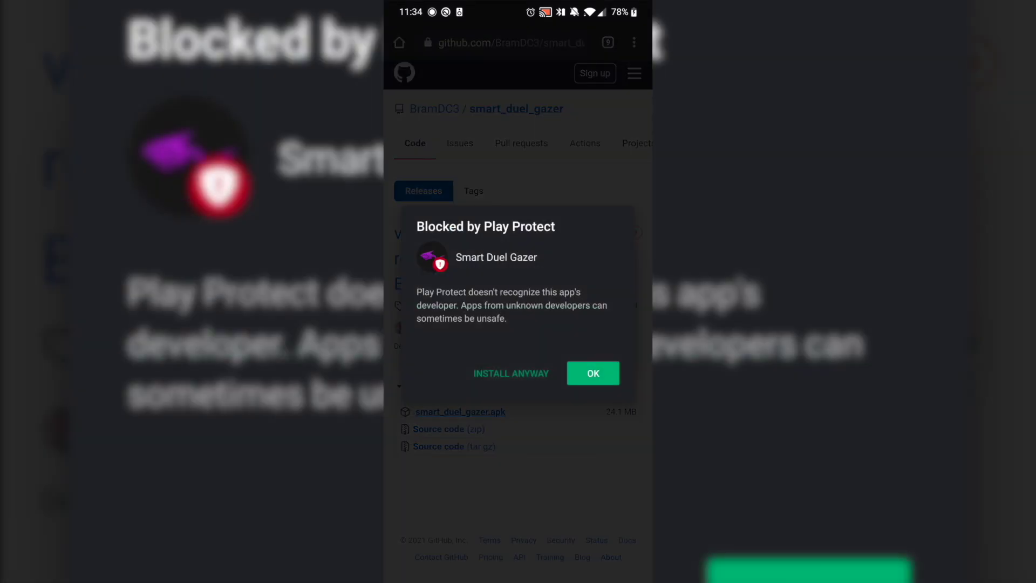
{"action": "left_click", "coordinate": [520, 373]}
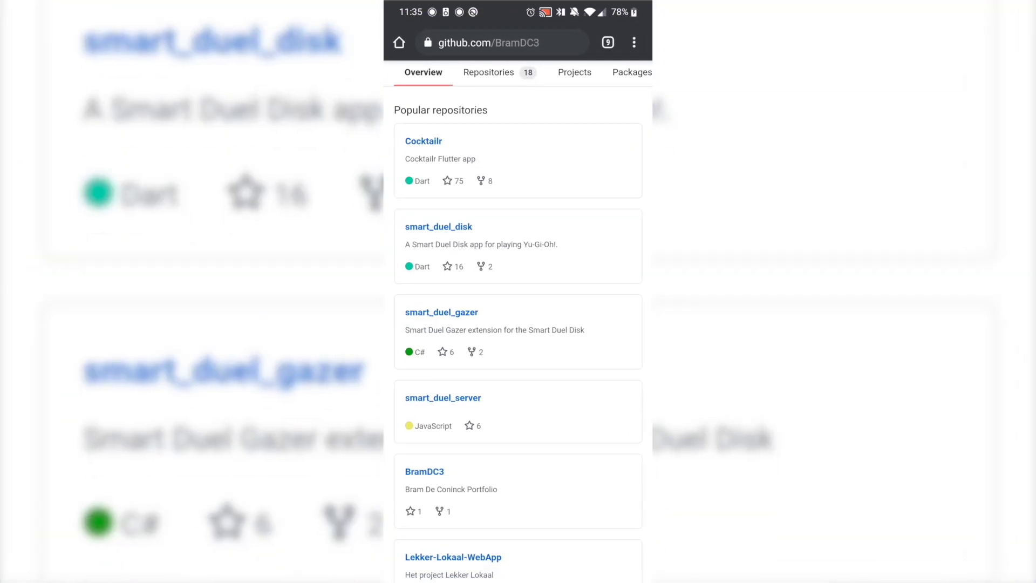
Step: Download smart_duel_disk.apk from the smart_duel_disk repository's v0.5.0 release assets
{"action": "left_click", "coordinate": [466, 227]}
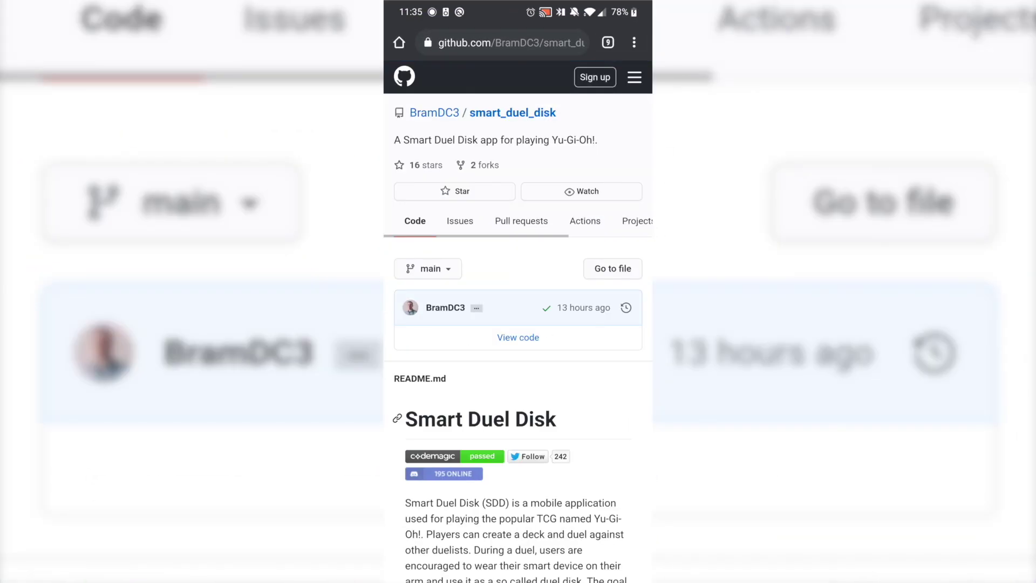
{"action": "scroll", "coordinate": [537, 414], "scroll_direction": "down", "scroll_amount": 15}
{"action": "left_click", "coordinate": [416, 304]}
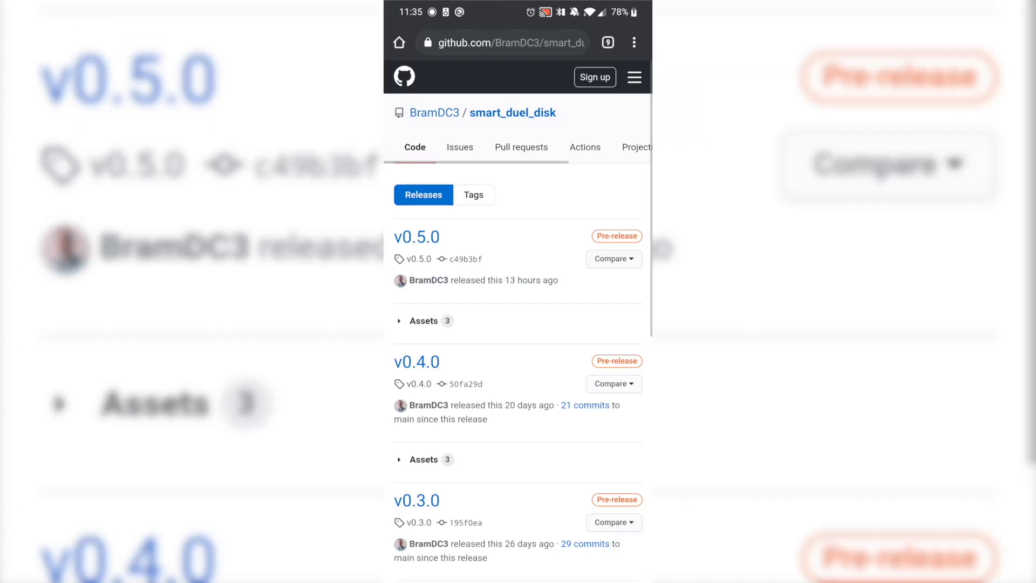
{"action": "left_click", "coordinate": [424, 320]}
{"action": "left_click", "coordinate": [457, 347]}
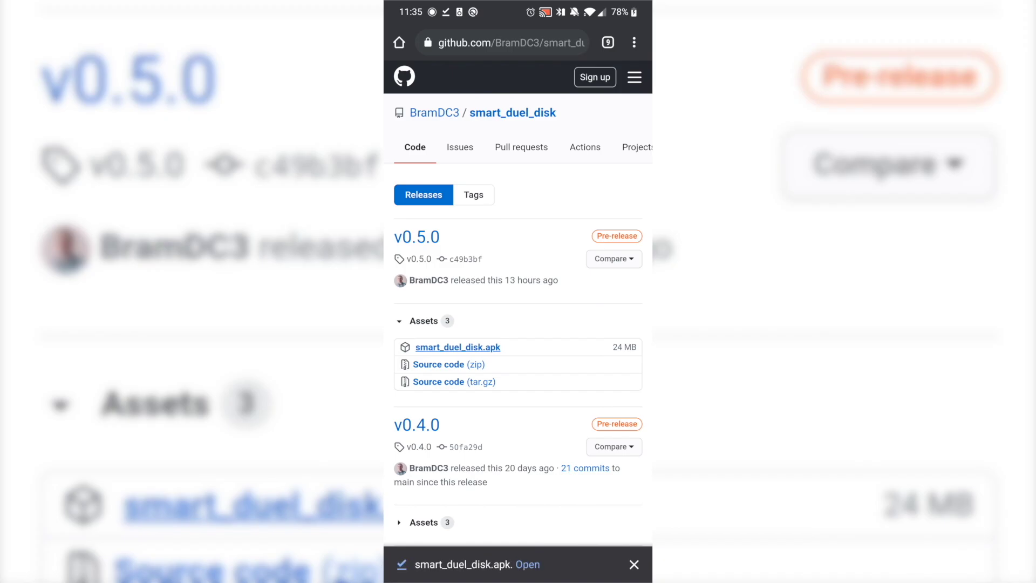
Step: Install the Smart Duel Disk app from the APK and launch it
{"action": "left_click", "coordinate": [529, 564]}
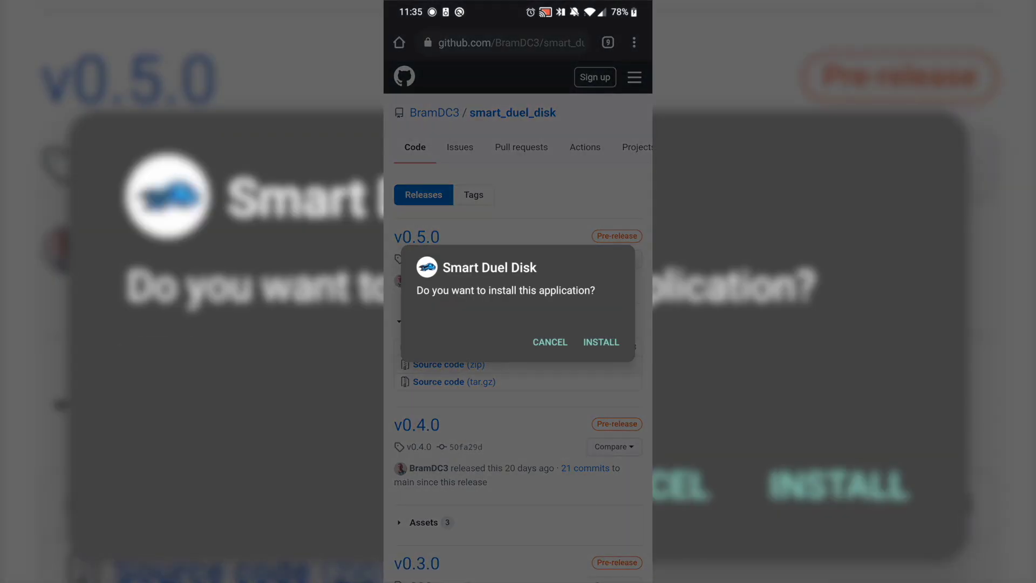
{"action": "left_click", "coordinate": [601, 342]}
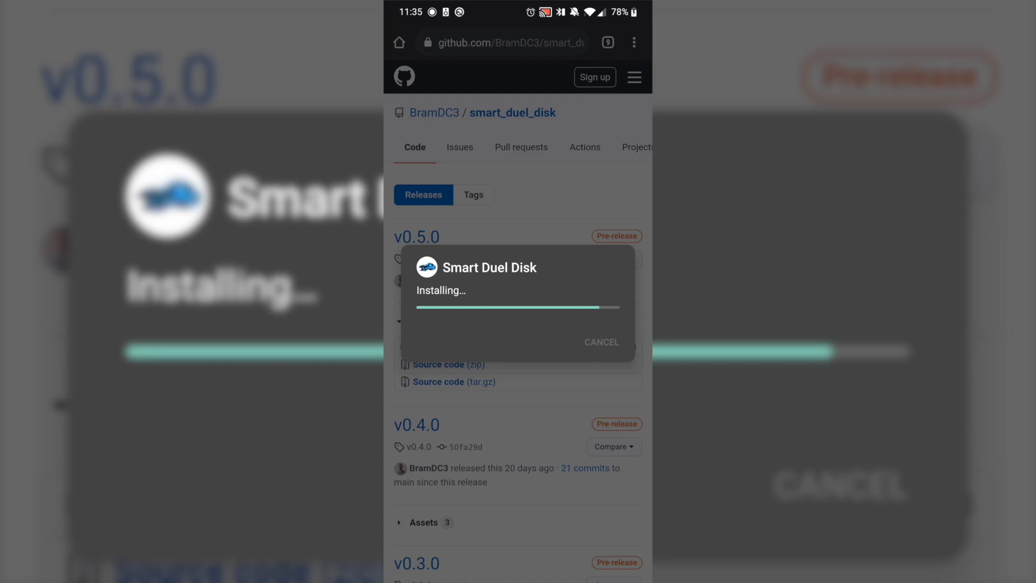
{"action": "left_click", "coordinate": [606, 342]}
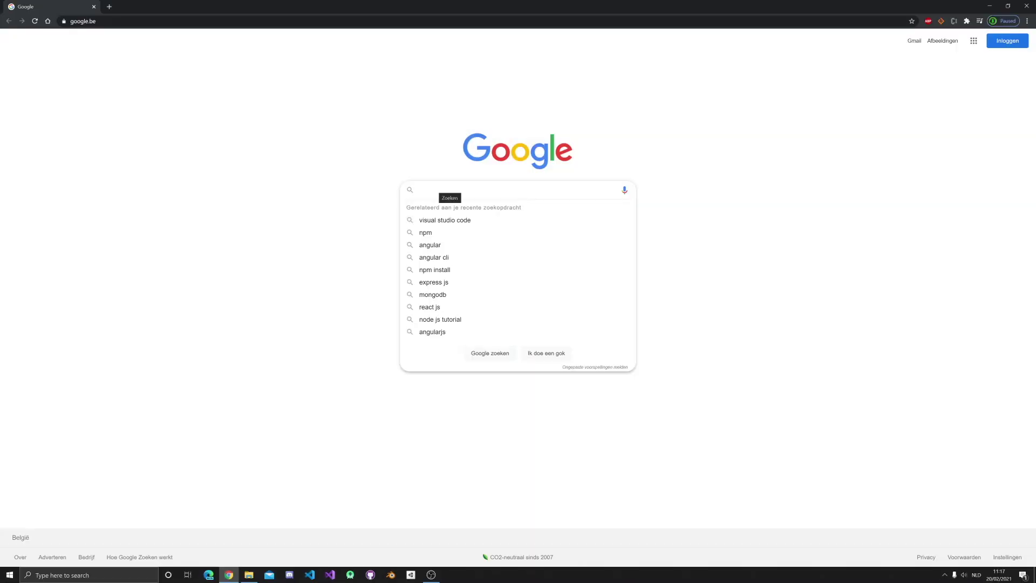
Step: Search 'node js' and download node-v14.15.5-x64.msi, the LTS Windows installer, from nodejs.org
{"action": "type", "text": "node js"}
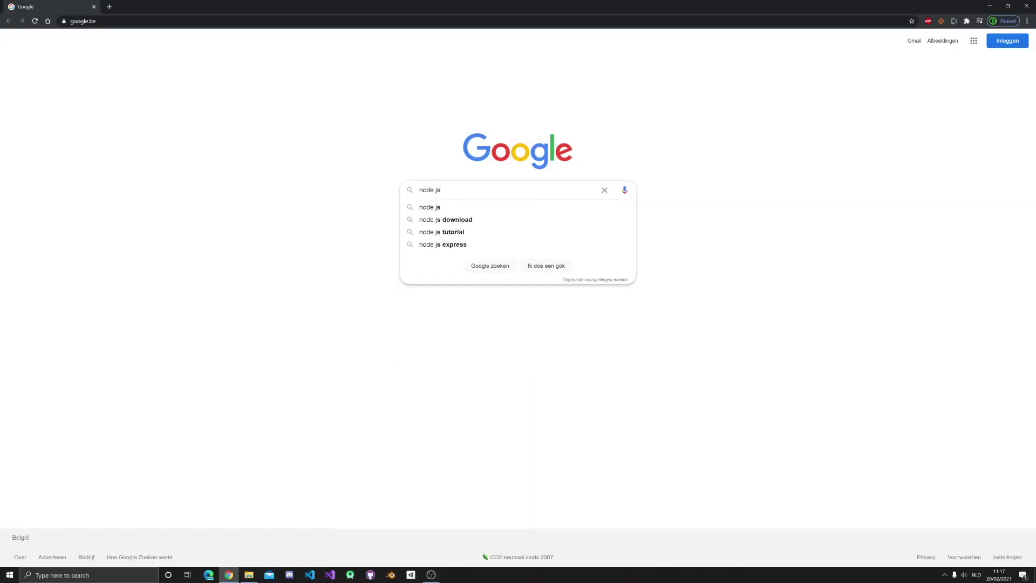
{"action": "key", "text": "Return"}
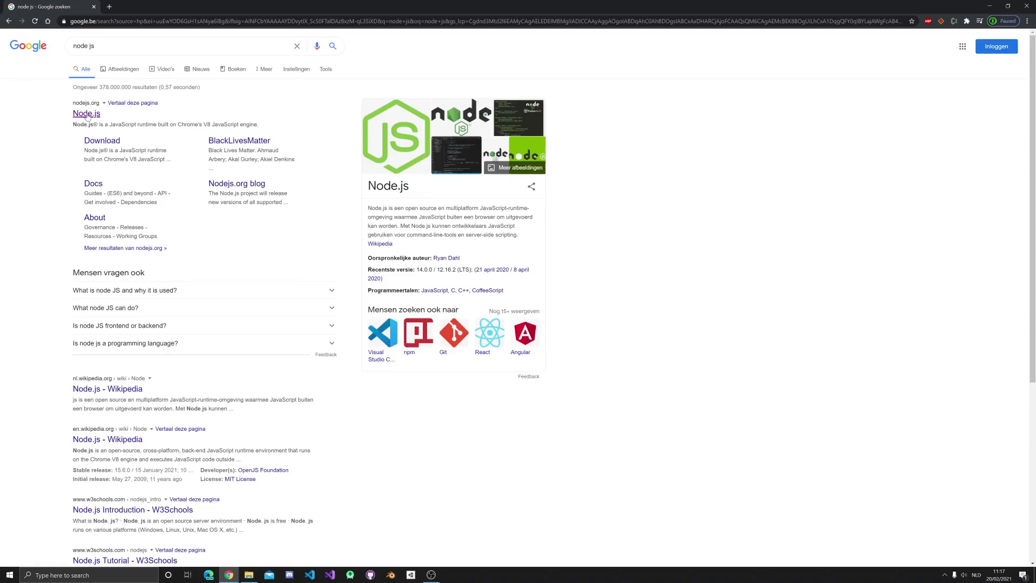
{"action": "left_click", "coordinate": [94, 145]}
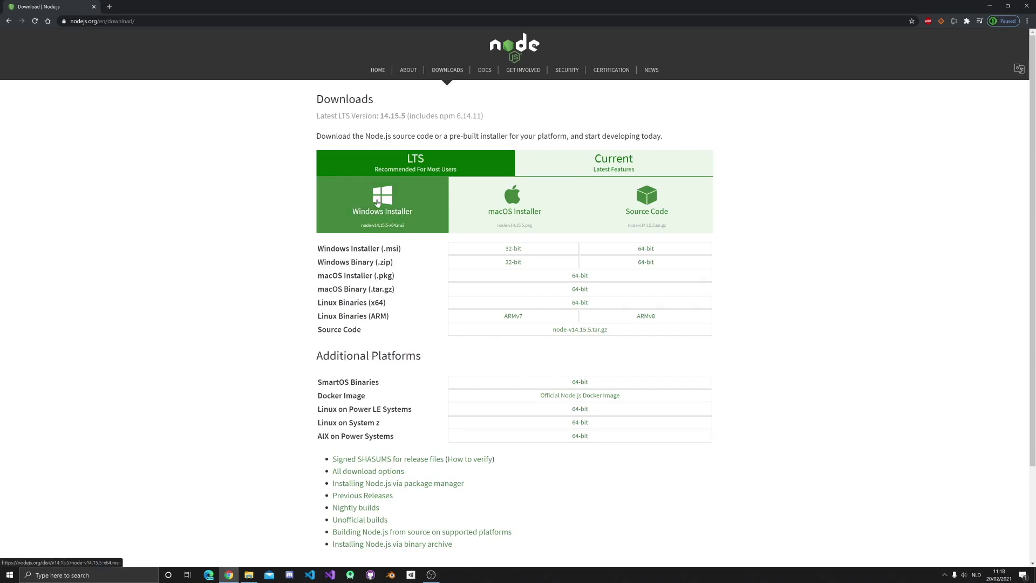
{"action": "left_click", "coordinate": [377, 201]}
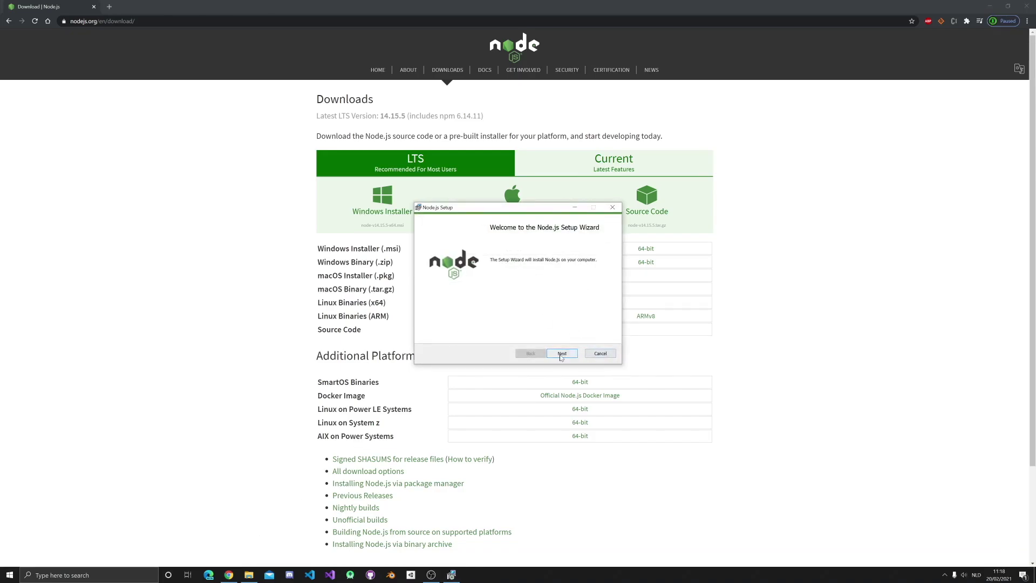
Step: Install Node.js with the licence accepted, default folder and features, no native module tools
{"action": "left_click", "coordinate": [561, 355]}
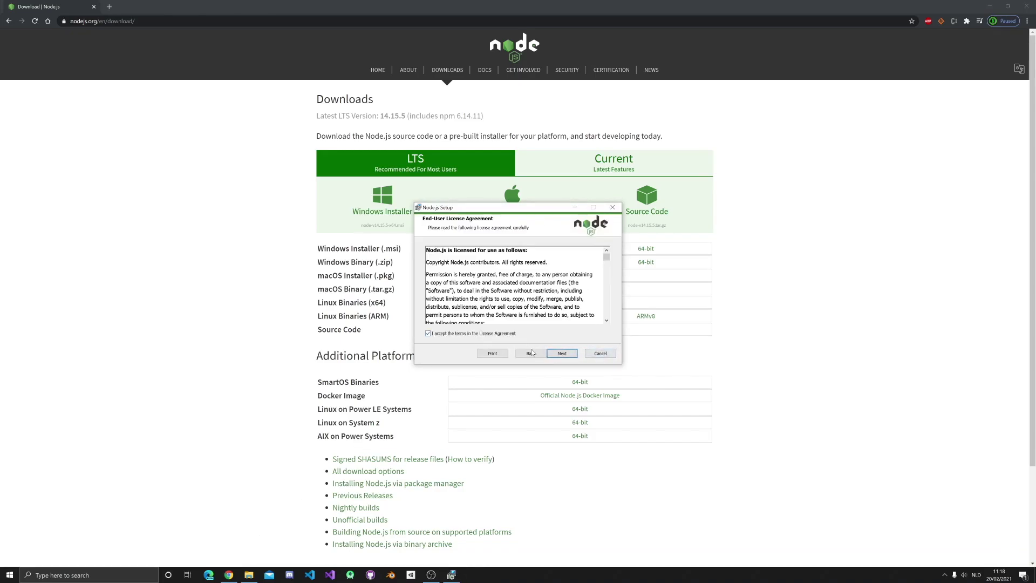
{"action": "left_click", "coordinate": [561, 354]}
{"action": "left_click", "coordinate": [560, 355]}
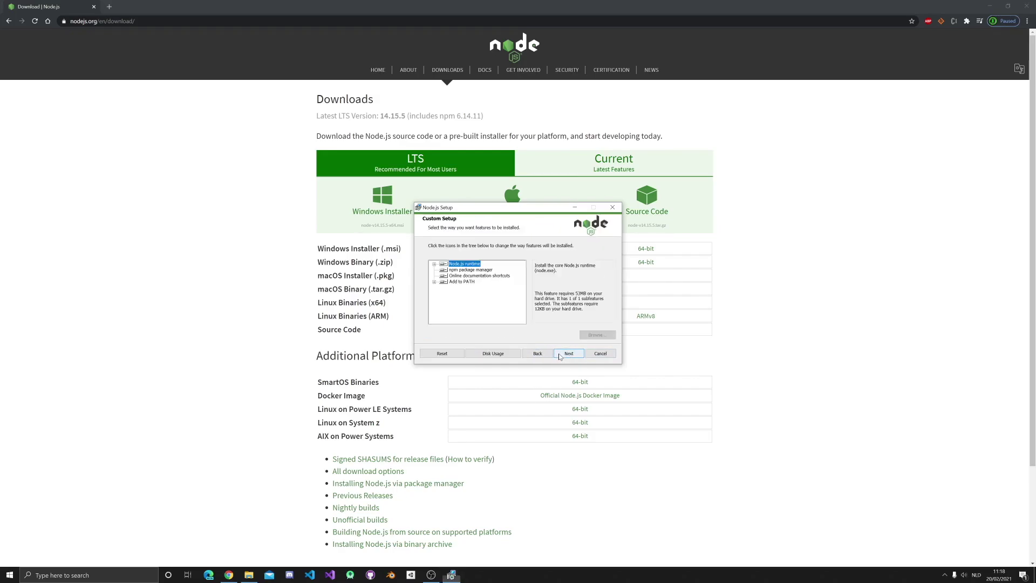
{"action": "left_click", "coordinate": [563, 357]}
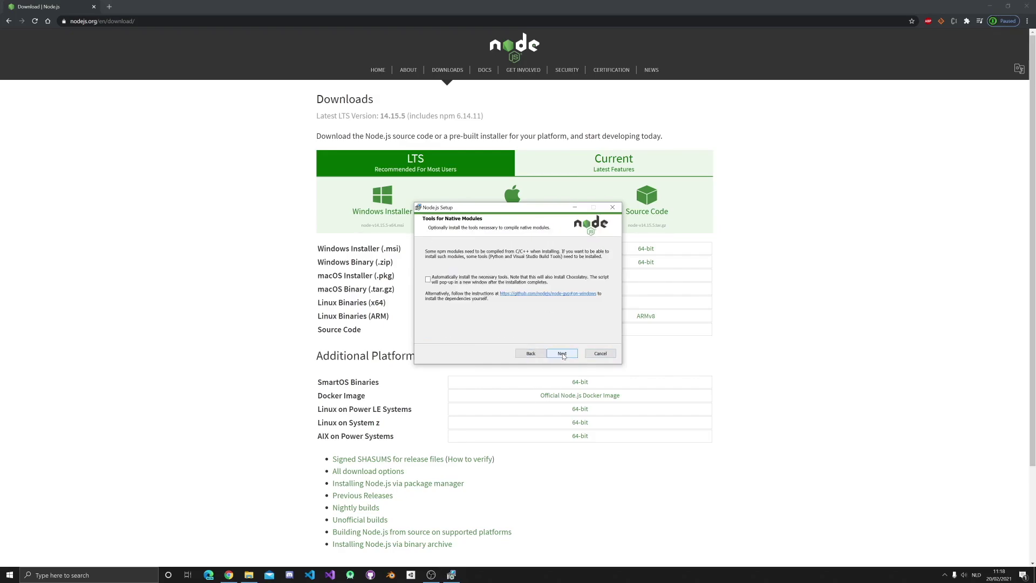
{"action": "left_click", "coordinate": [563, 355]}
{"action": "left_click", "coordinate": [563, 355]}
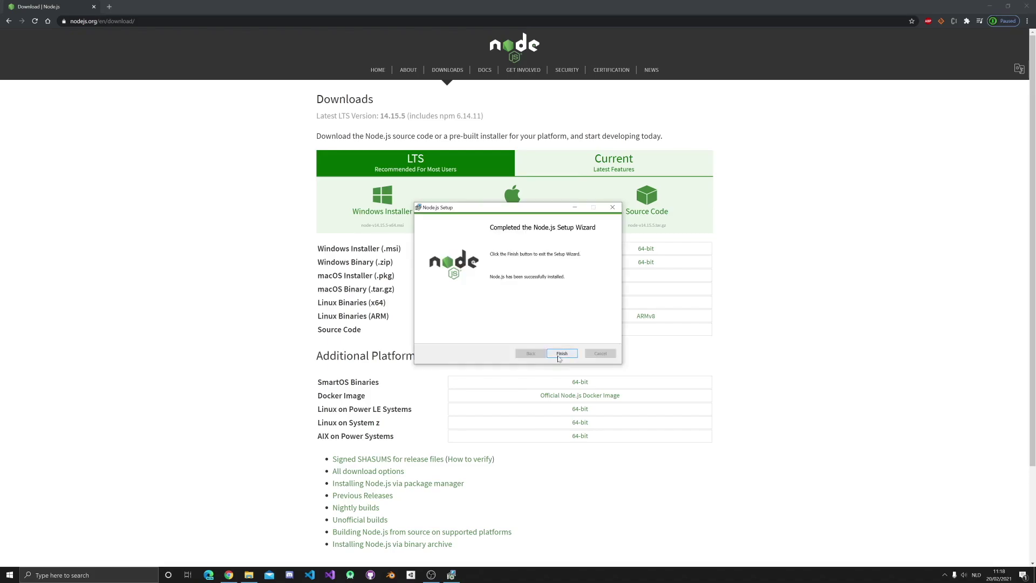
{"action": "left_click", "coordinate": [559, 355]}
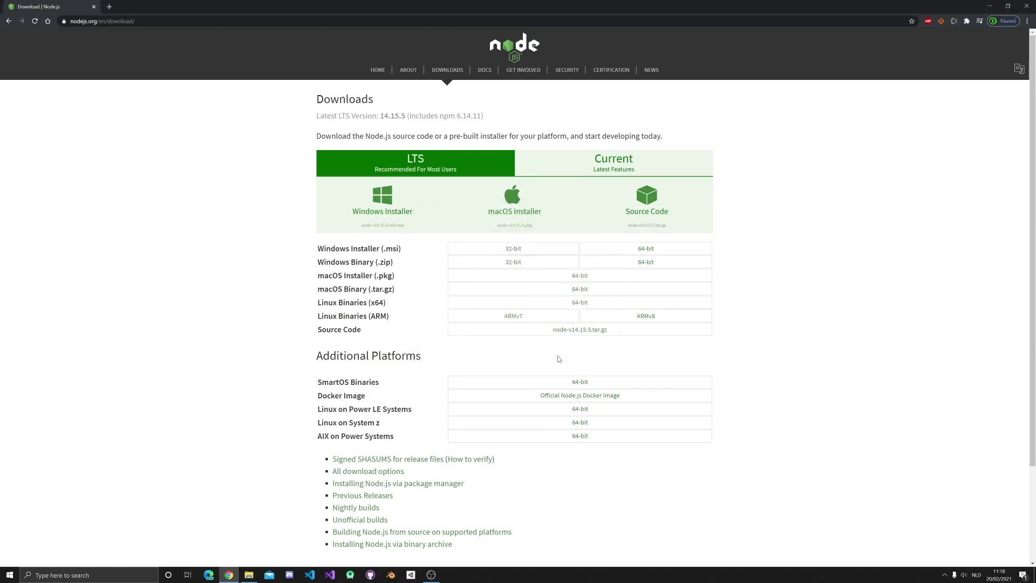
Step: Download the smart_duel_server v0.1.0 release's Source code (zip) from GitHub
{"action": "left_click", "coordinate": [119, 23]}
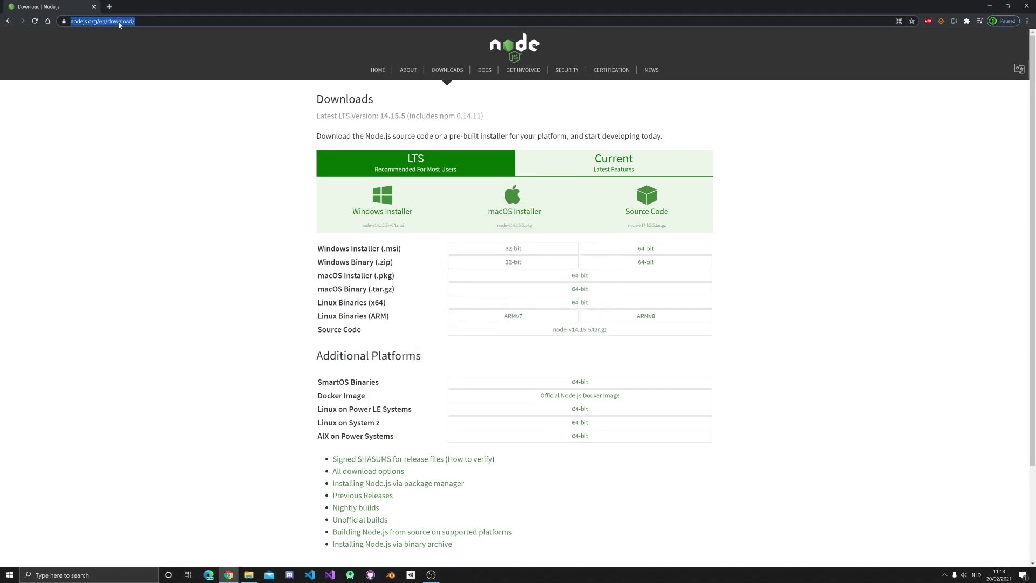
{"action": "type", "text": "gith"}
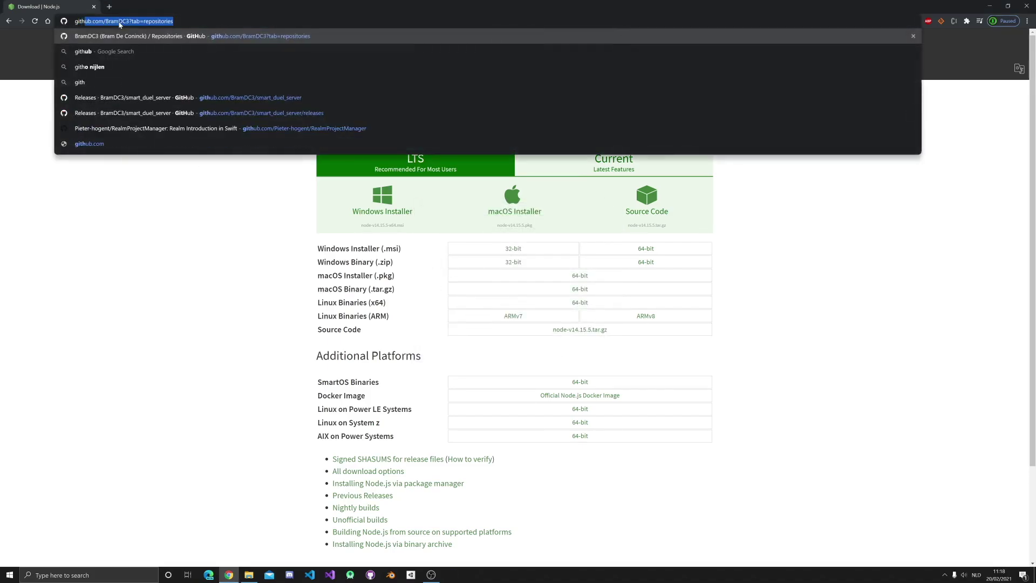
{"action": "key", "text": "Return"}
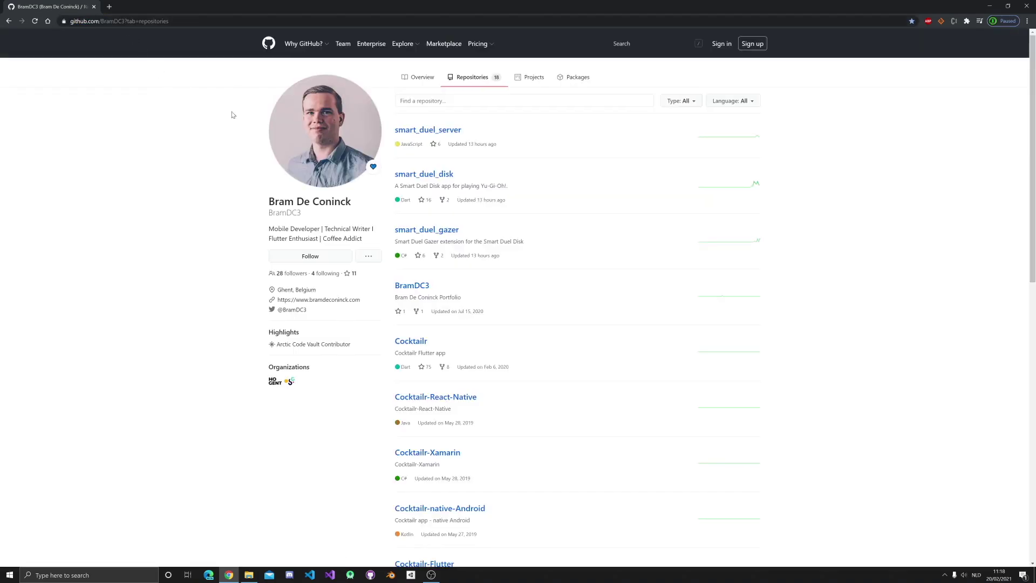
{"action": "left_click", "coordinate": [444, 133]}
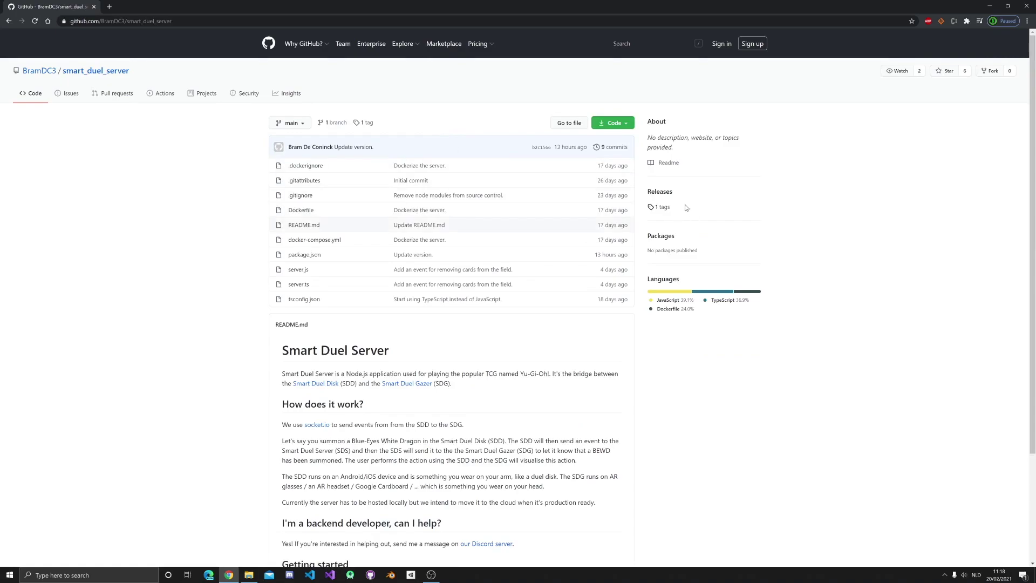
{"action": "left_click", "coordinate": [662, 207]}
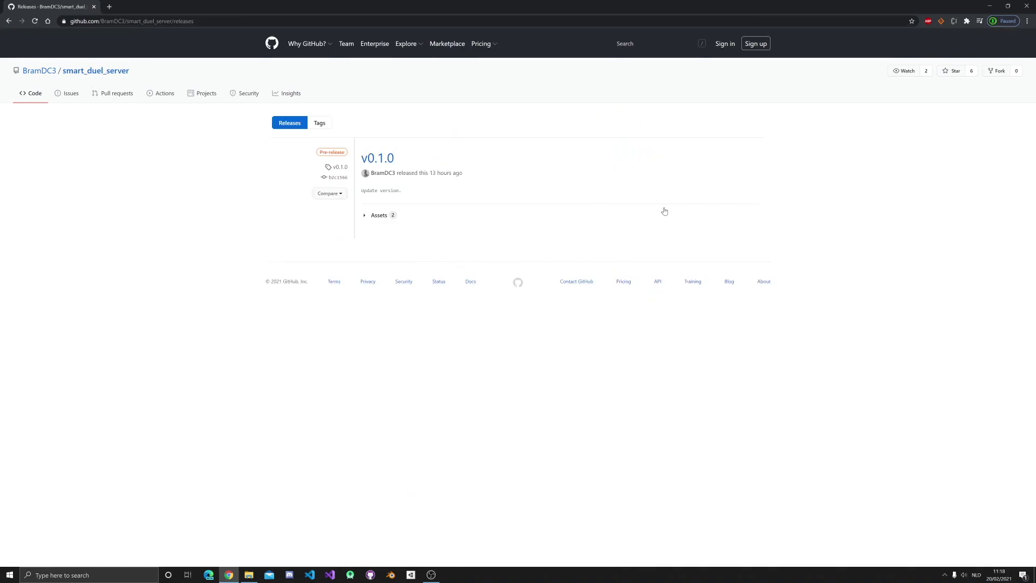
{"action": "left_click", "coordinate": [363, 217]}
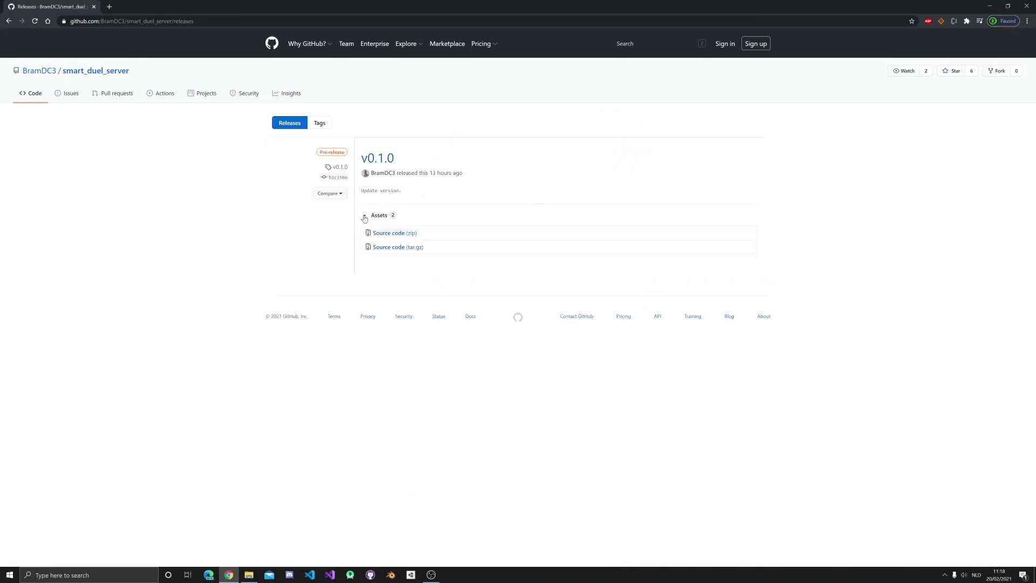
{"action": "left_click", "coordinate": [389, 234]}
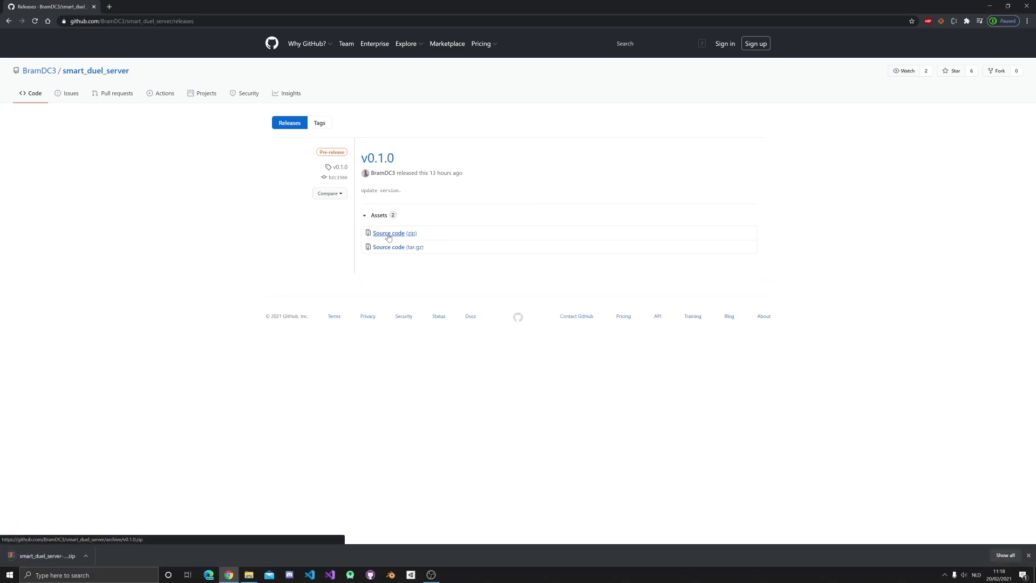
Step: Extract the downloaded zip into the Downloads folder with Extract Here
{"action": "left_click", "coordinate": [251, 575]}
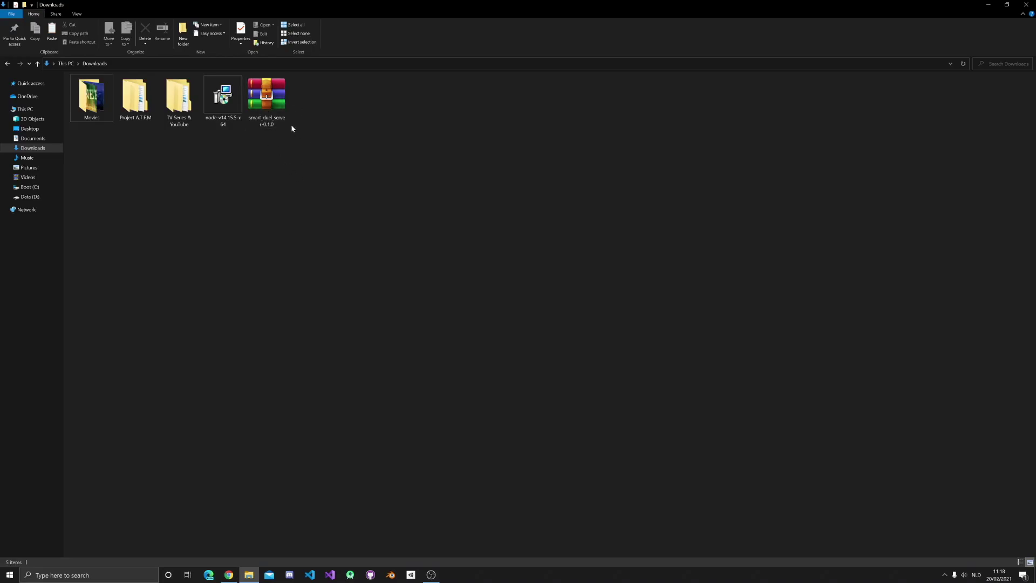
{"action": "right_click", "coordinate": [274, 107]}
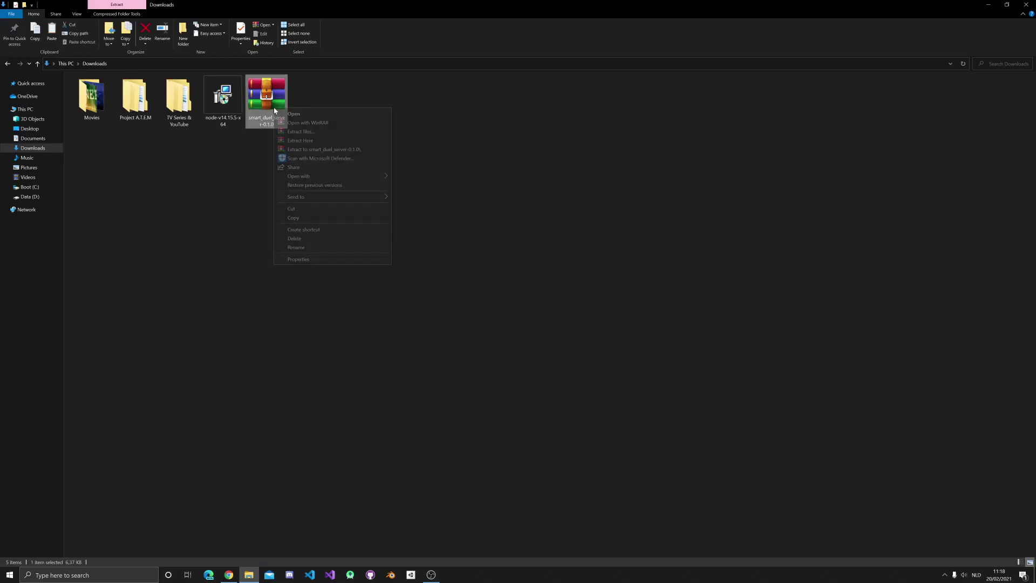
{"action": "left_click", "coordinate": [300, 140]}
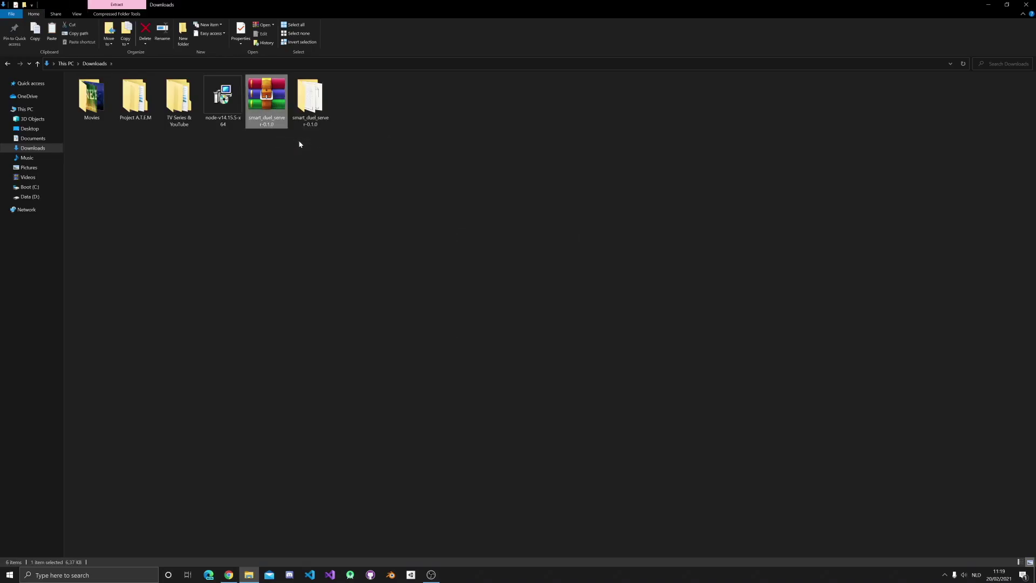
{"action": "left_click", "coordinate": [359, 145]}
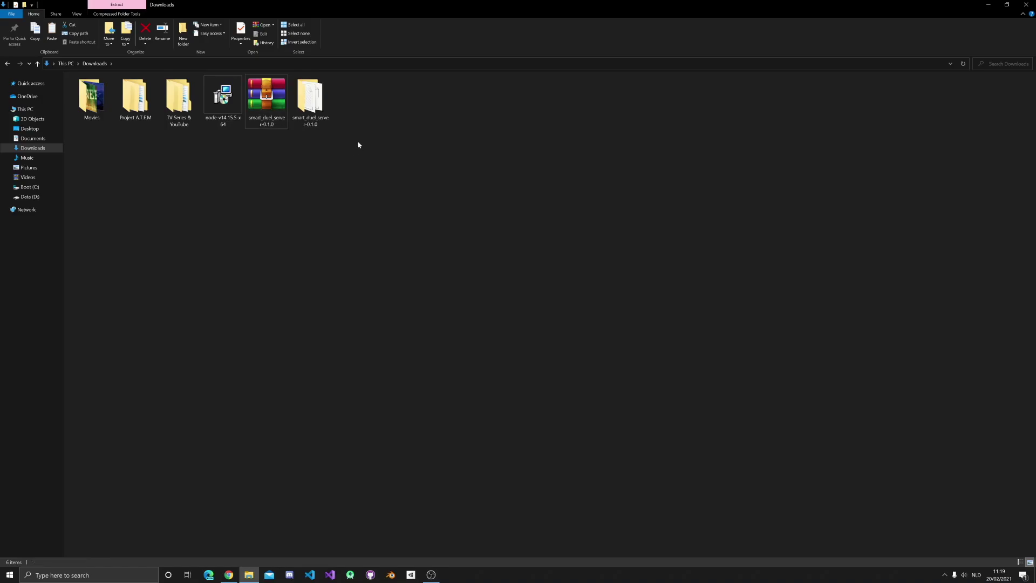
Step: Open PowerShell in the smart_duel_server-0.1.0 folder and run npm install
{"action": "right_click", "coordinate": [314, 112]}
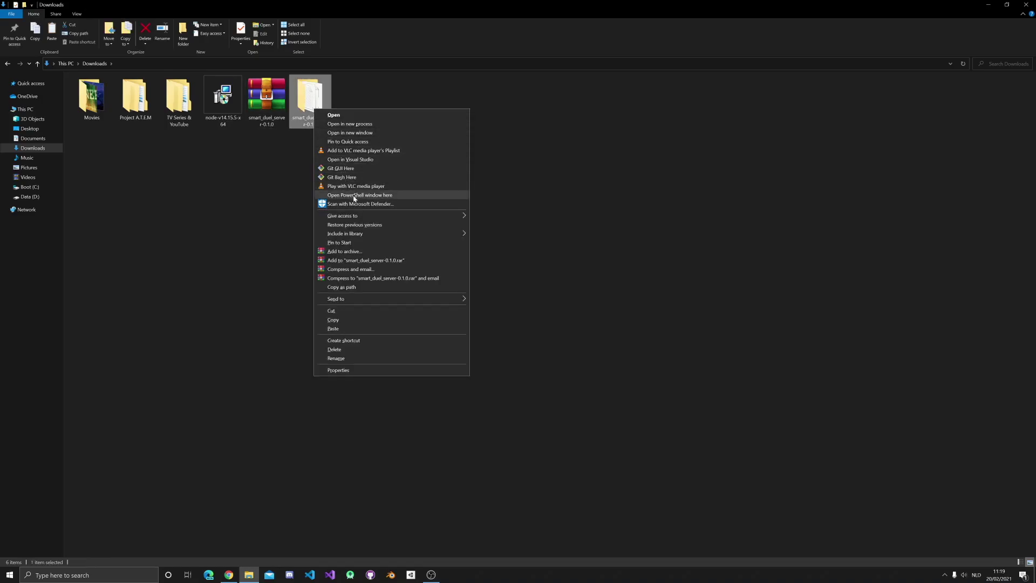
{"action": "left_click", "coordinate": [366, 195]}
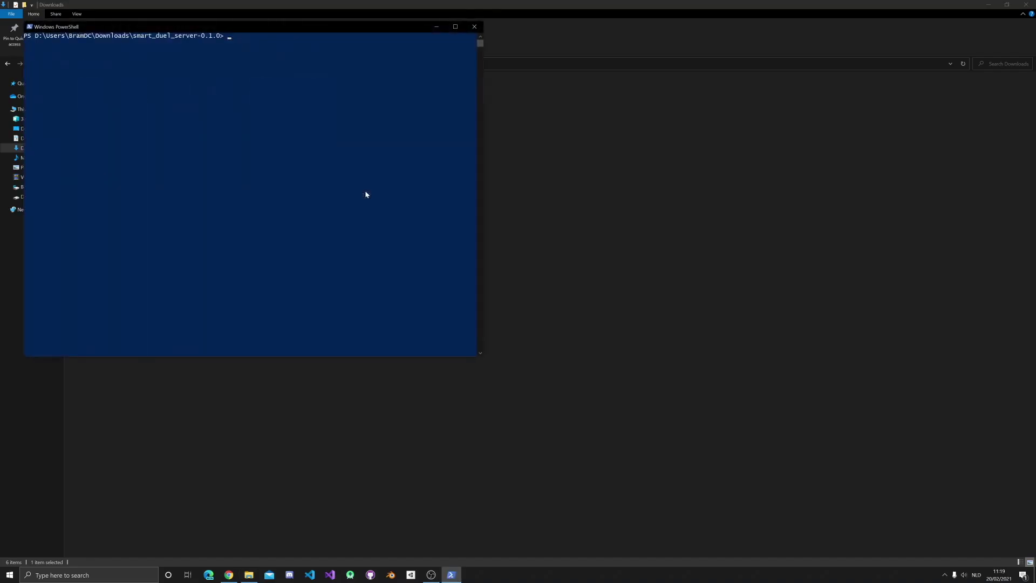
{"action": "left_click_drag", "start_coordinate": [266, 29], "coordinate": [475, 140]}
{"action": "left_click", "coordinate": [400, 154]}
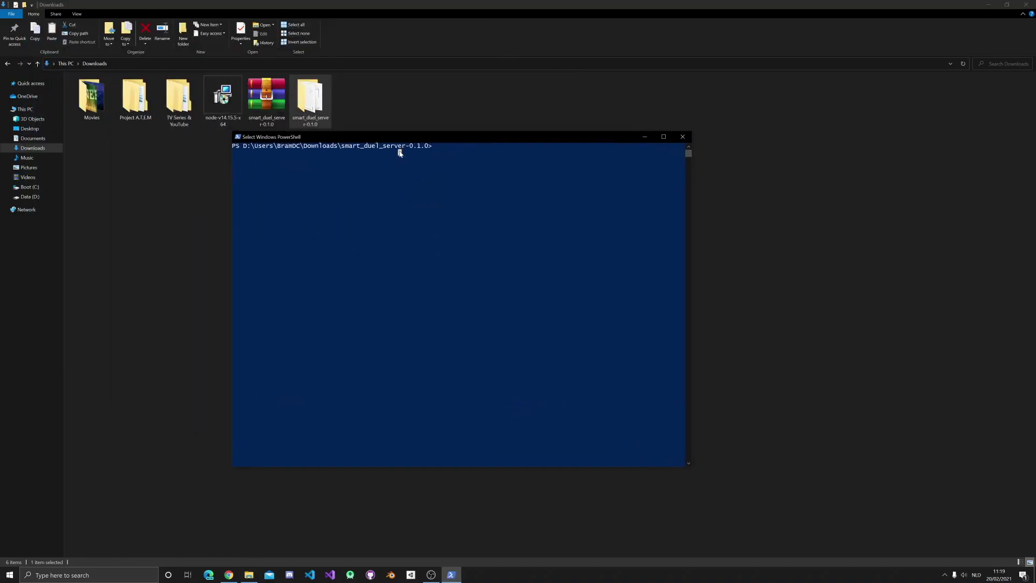
{"action": "left_click_drag", "start_coordinate": [338, 146], "coordinate": [430, 146]}
{"action": "left_click", "coordinate": [459, 147]}
{"action": "key", "text": "Escape"}
{"action": "type", "text": "npm install"}
{"action": "key", "text": "Return"}
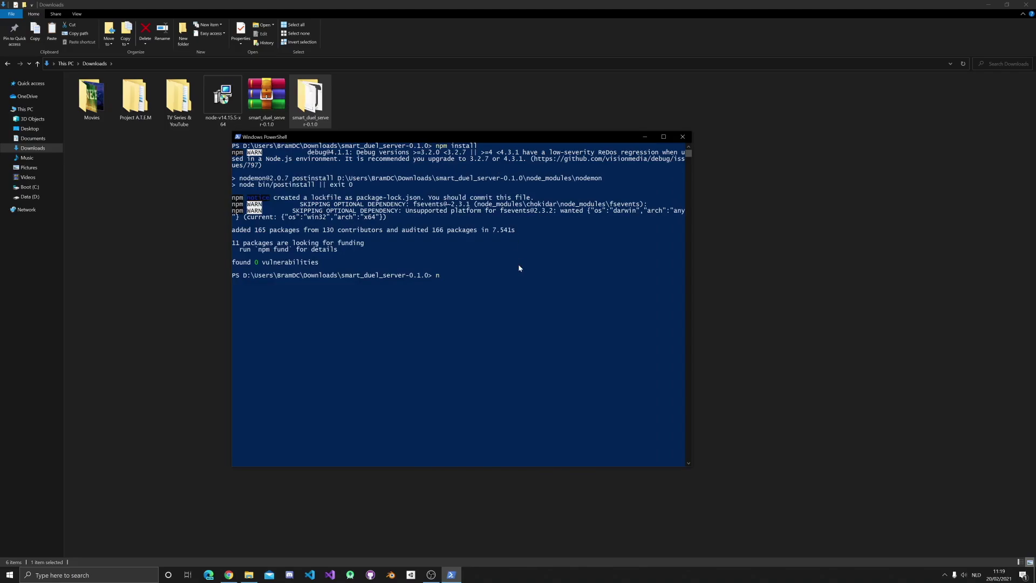
Step: Start the server with node server.js and confirm it is listening on port 52300
{"action": "type", "text": "ode"}
{"action": "type", "text": "erver.js"}
{"action": "key", "text": "Return"}
{"action": "left_click_drag", "start_coordinate": [326, 283], "coordinate": [235, 284]}
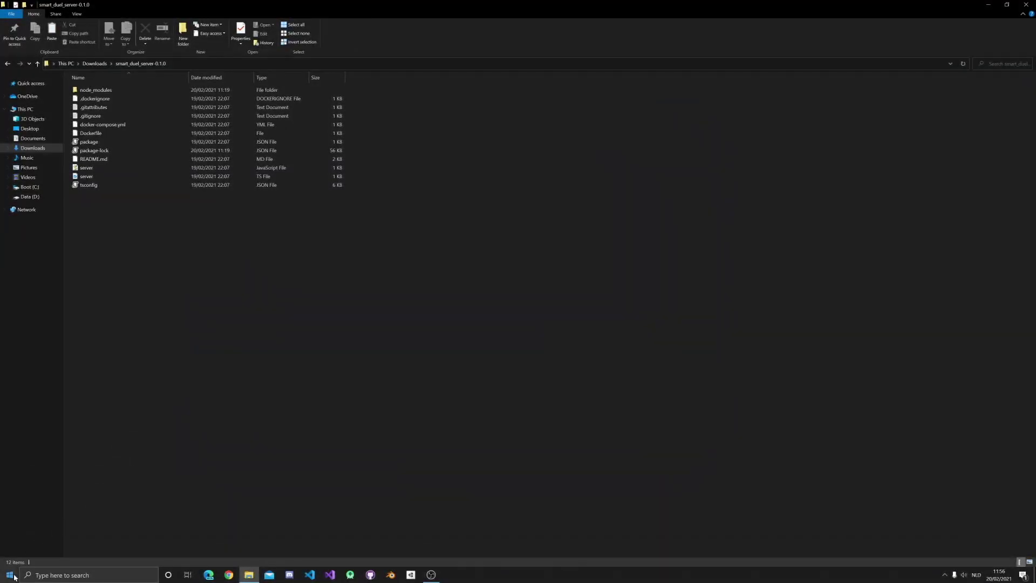
Step: Run ipconfig in Command Prompt and highlight the IPv4 address 192.168.0.119
{"action": "left_click", "coordinate": [14, 577]}
{"action": "left_click", "coordinate": [36, 575]}
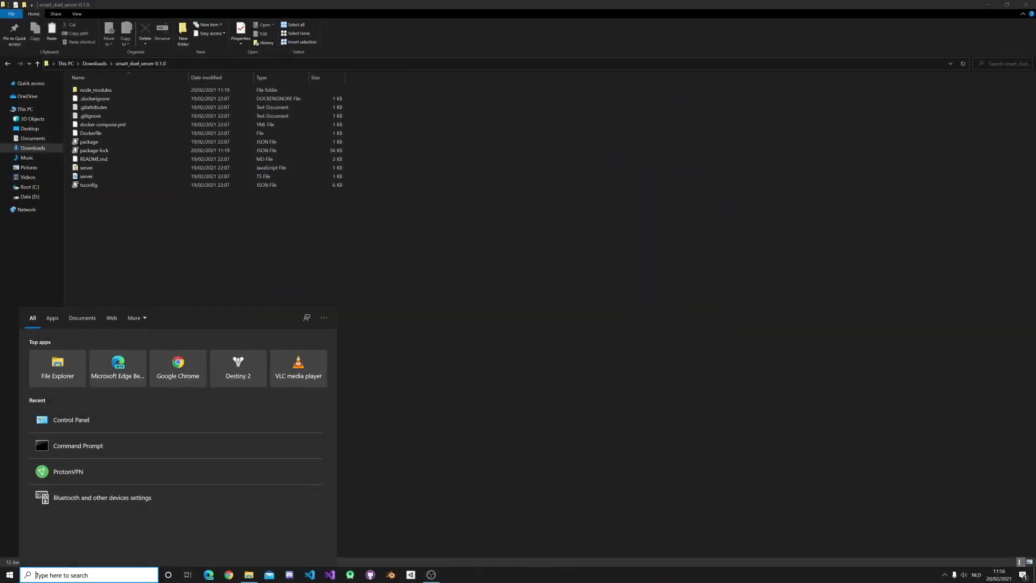
{"action": "type", "text": "cmd"}
{"action": "key", "text": "Return"}
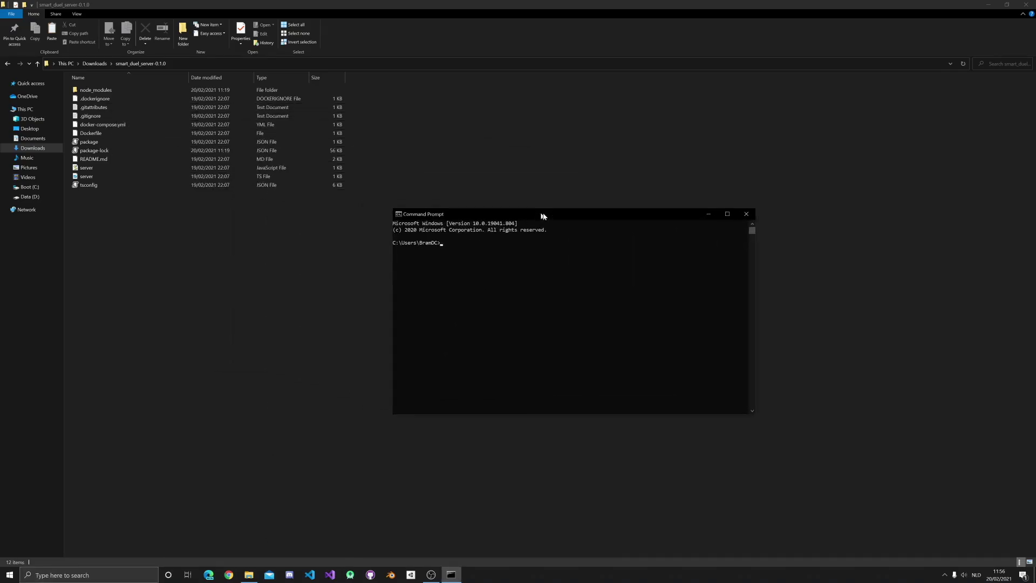
{"action": "type", "text": "ipco"}
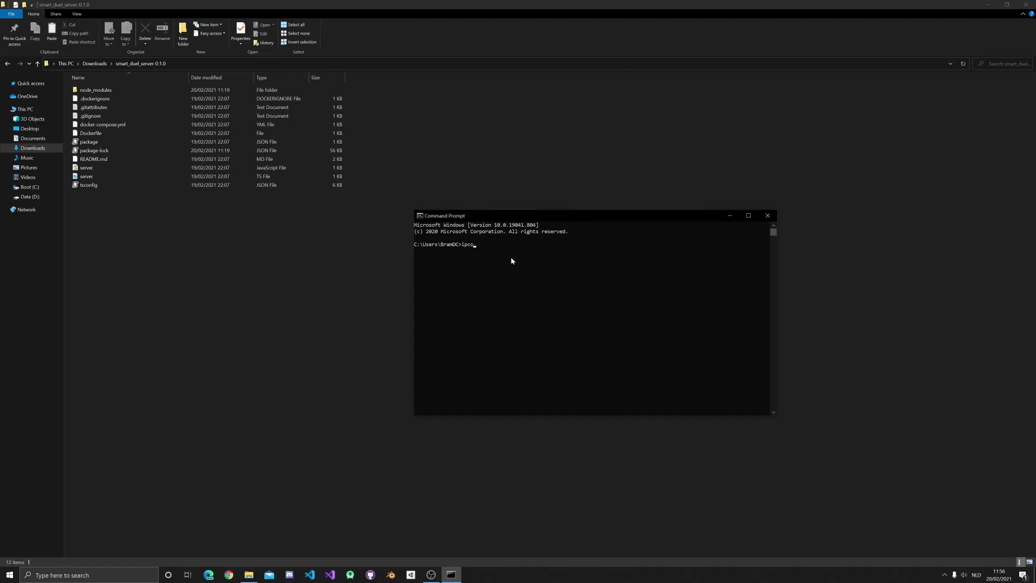
{"action": "type", "text": "nfig"}
{"action": "key", "text": "Return"}
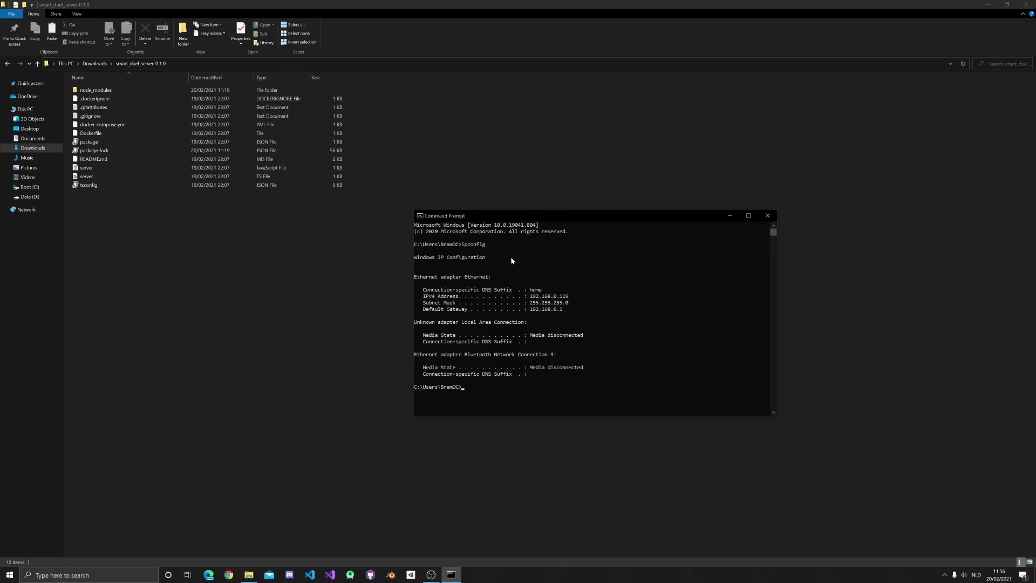
{"action": "left_click_drag", "start_coordinate": [528, 297], "coordinate": [571, 297]}
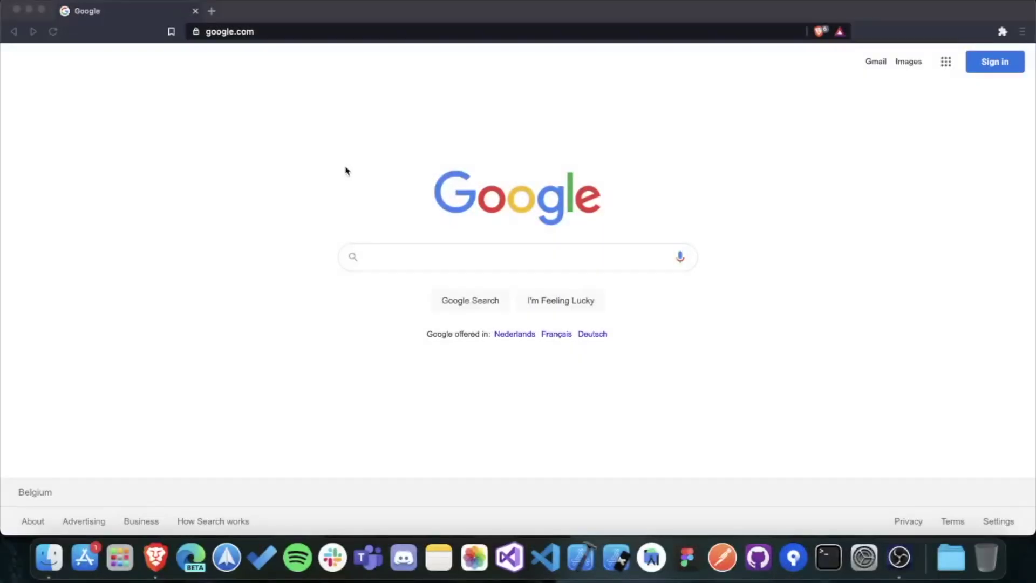
Step: Search 'node js' and open the Node.js 14.15.5 downloads page
{"action": "type", "text": "node js"}
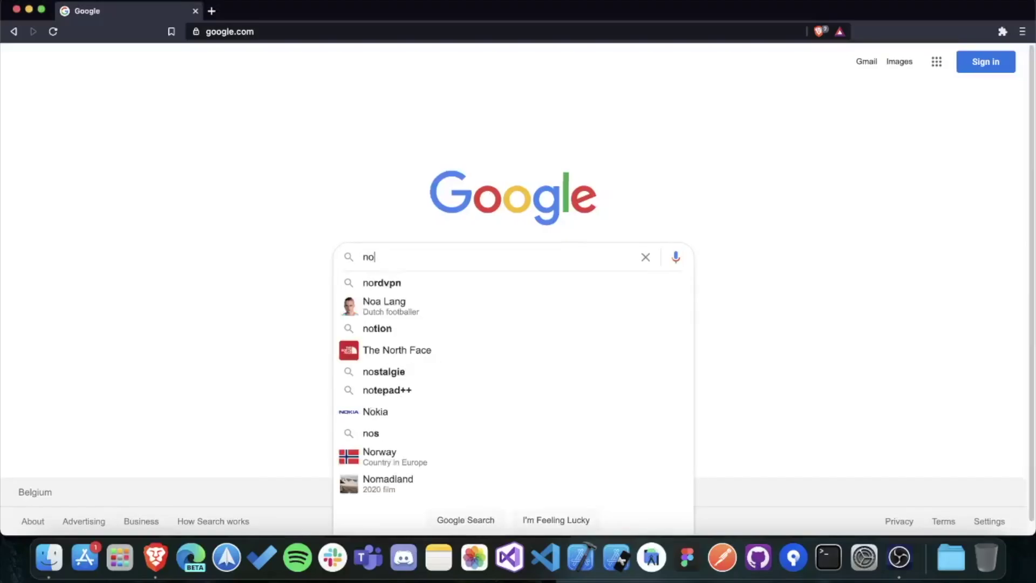
{"action": "key", "text": "Return"}
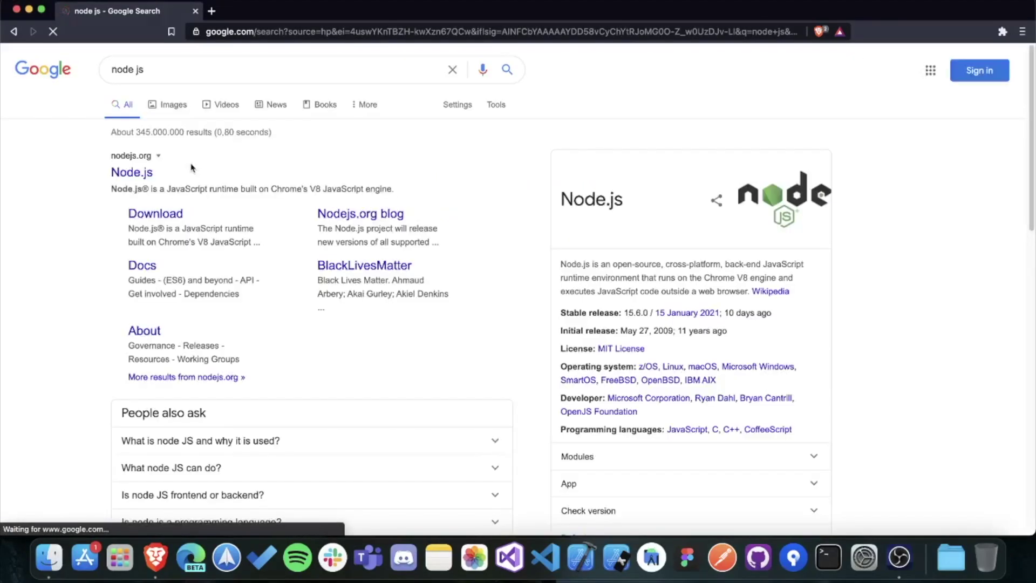
{"action": "left_click", "coordinate": [165, 217]}
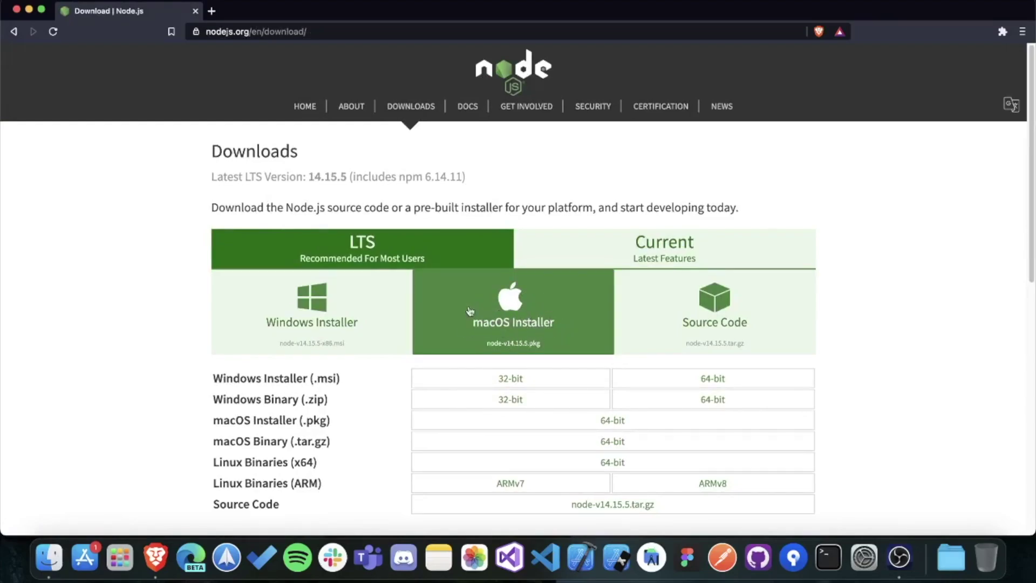
Step: Go to the developer's GitHub repositories list by entering their username in the address bar
{"action": "left_click", "coordinate": [296, 30]}
{"action": "type", "text": "bramdc3"}
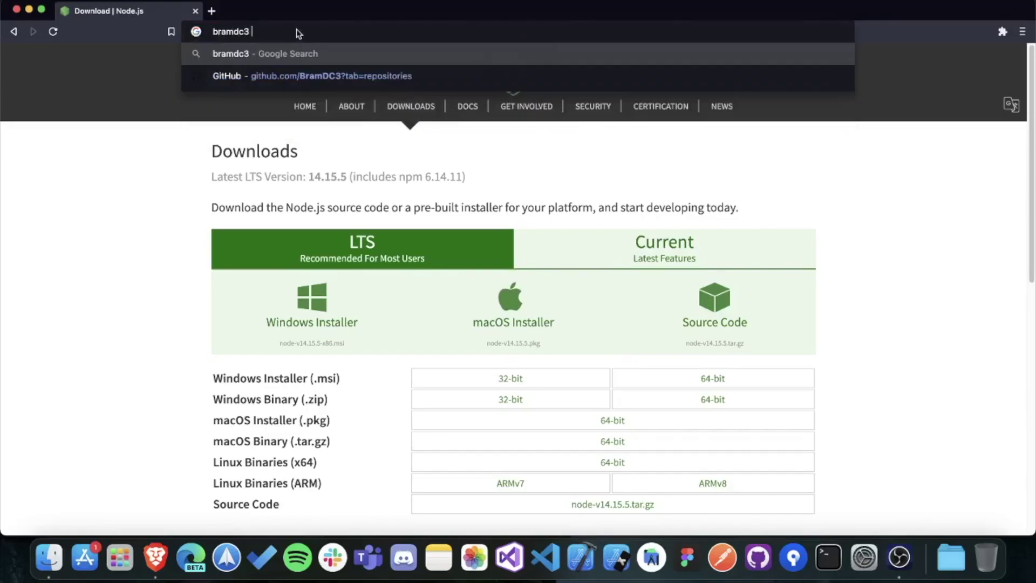
{"action": "key", "text": "Down"}
{"action": "key", "text": "Return"}
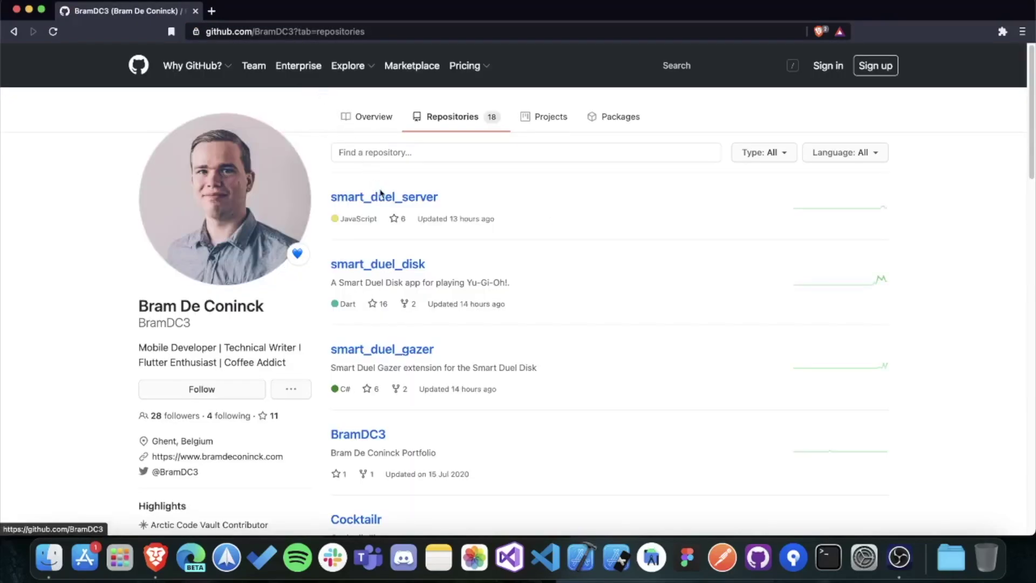
Step: Download the smart_duel_server v0.1.0 Source code (zip) and save it to Downloads
{"action": "left_click", "coordinate": [423, 197]}
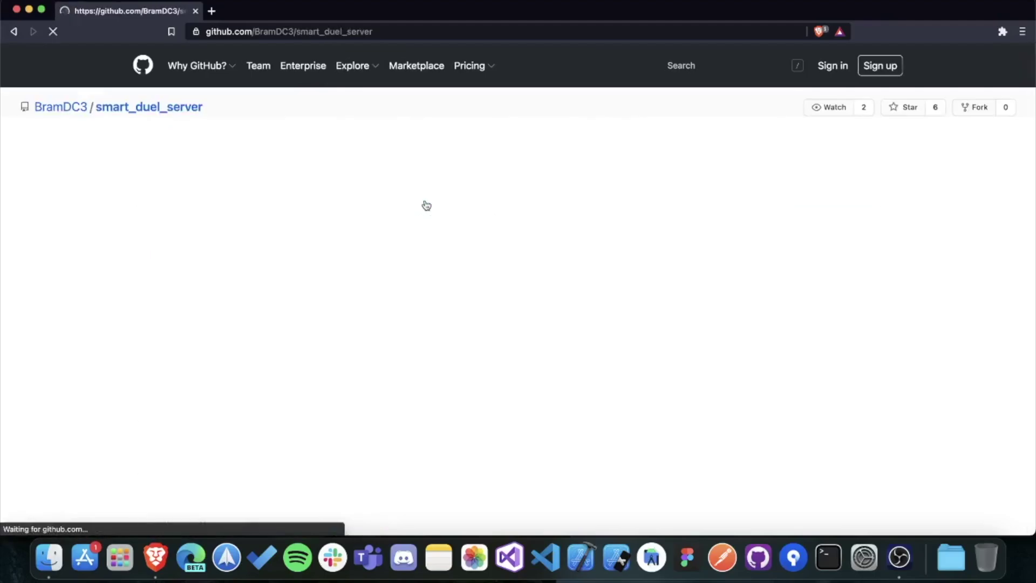
{"action": "left_click", "coordinate": [737, 315]}
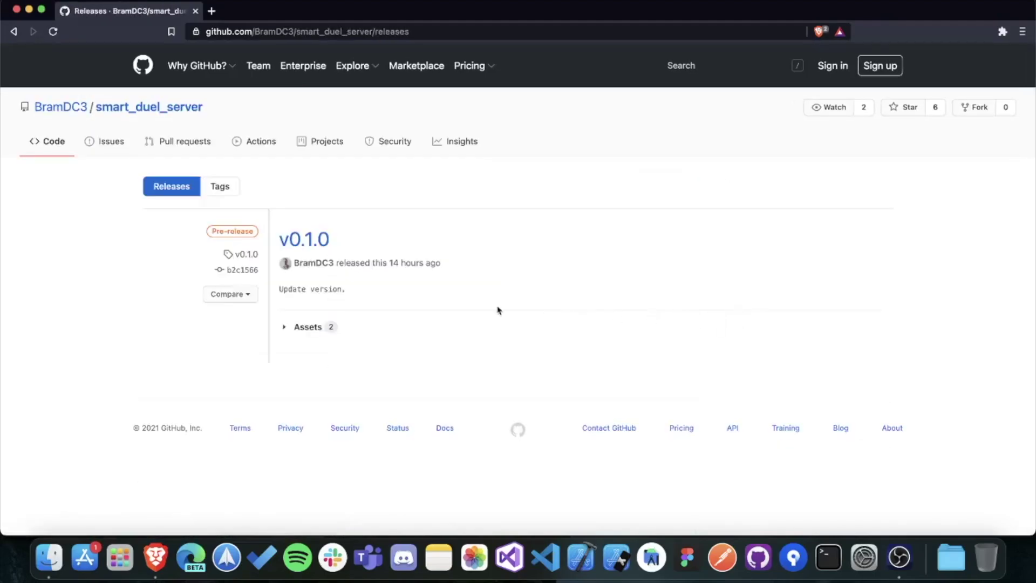
{"action": "left_click", "coordinate": [286, 328]}
{"action": "left_click", "coordinate": [331, 355]}
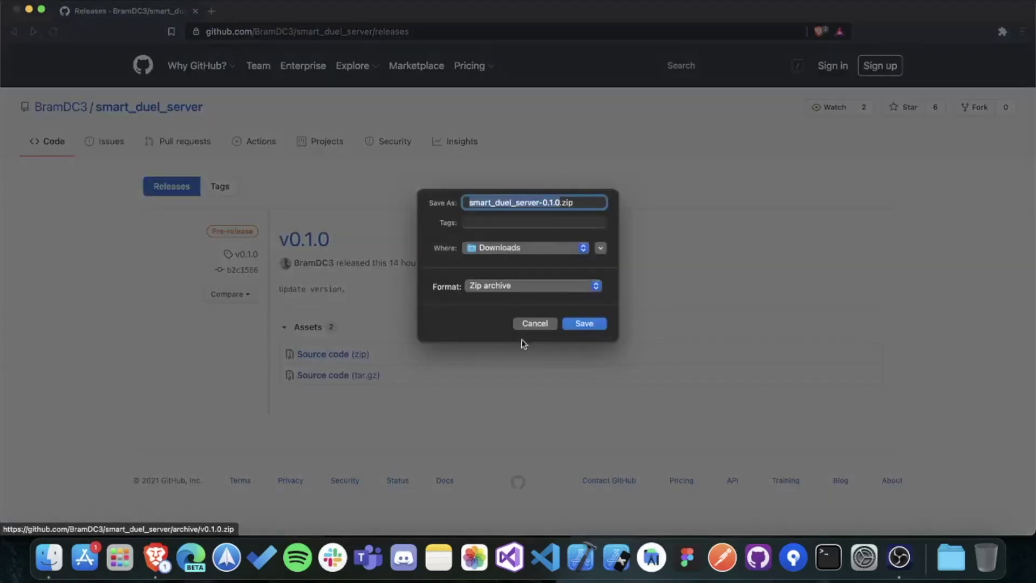
{"action": "left_click", "coordinate": [584, 324]}
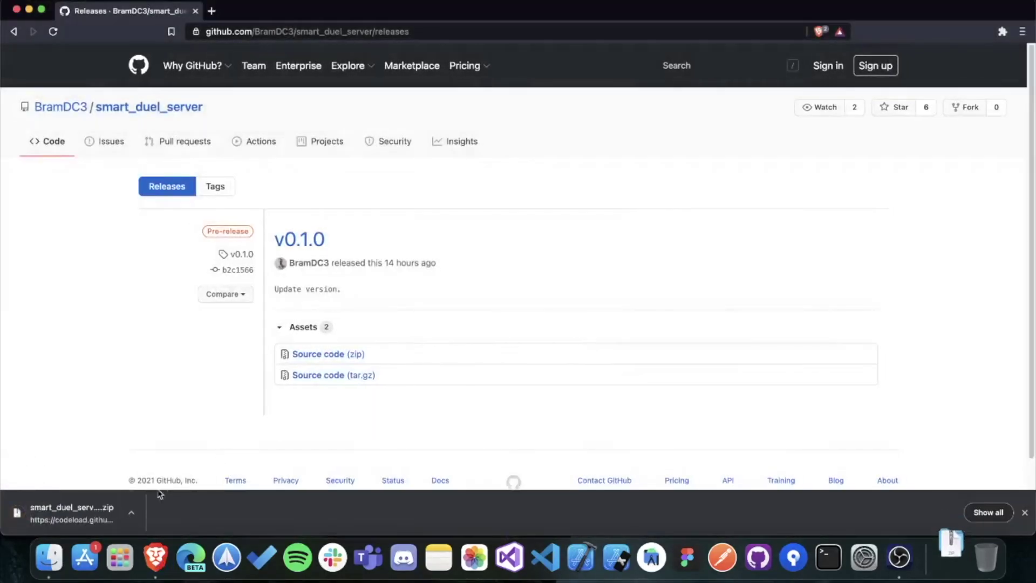
Step: Extract the smart_duel_server zip in the Finder Downloads folder, then close Finder
{"action": "left_click", "coordinate": [54, 561]}
{"action": "left_click", "coordinate": [323, 347]}
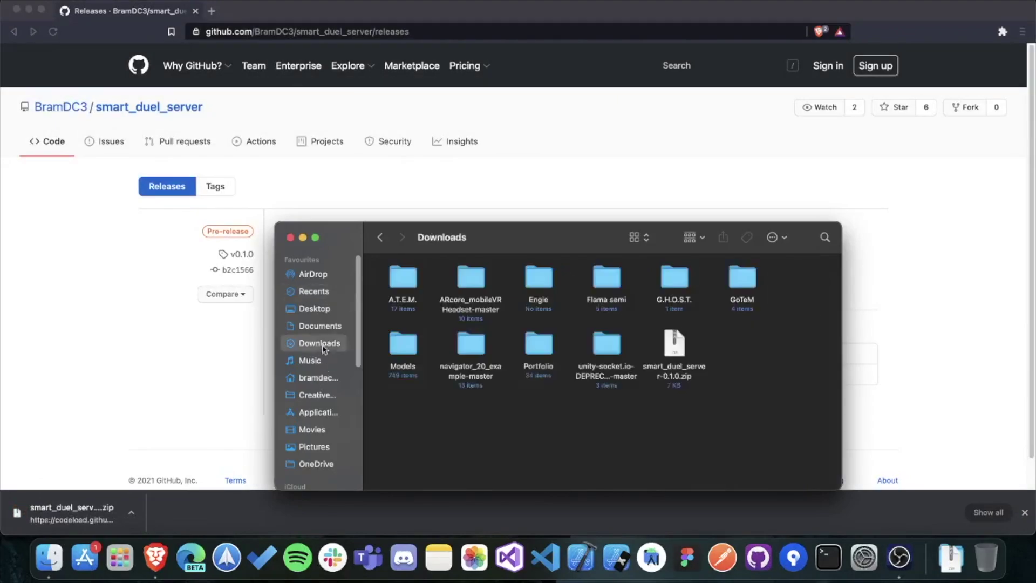
{"action": "left_click_drag", "start_coordinate": [490, 243], "coordinate": [408, 151]}
{"action": "double_click", "coordinate": [598, 261]}
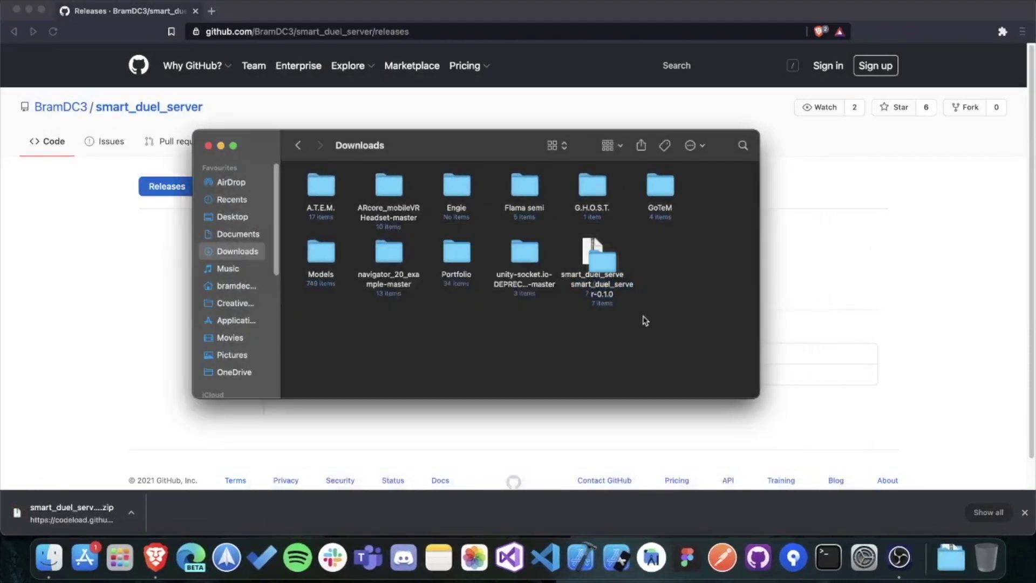
{"action": "left_click", "coordinate": [208, 145]}
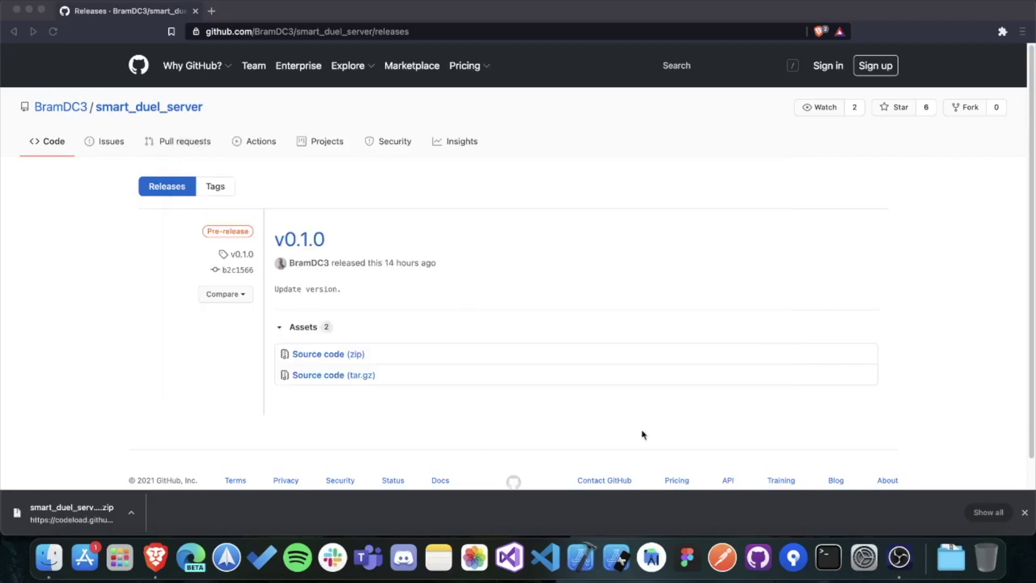
{"action": "left_click", "coordinate": [828, 557]}
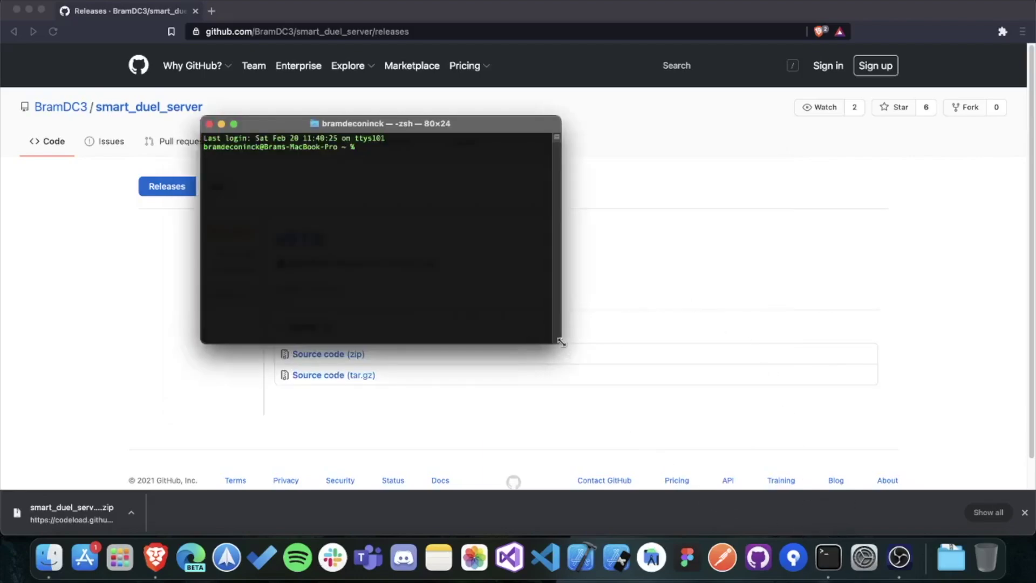
Step: Change into Downloads/smart_duel_server-0.1.0 and run npm install
{"action": "left_click_drag", "start_coordinate": [560, 343], "coordinate": [798, 424]}
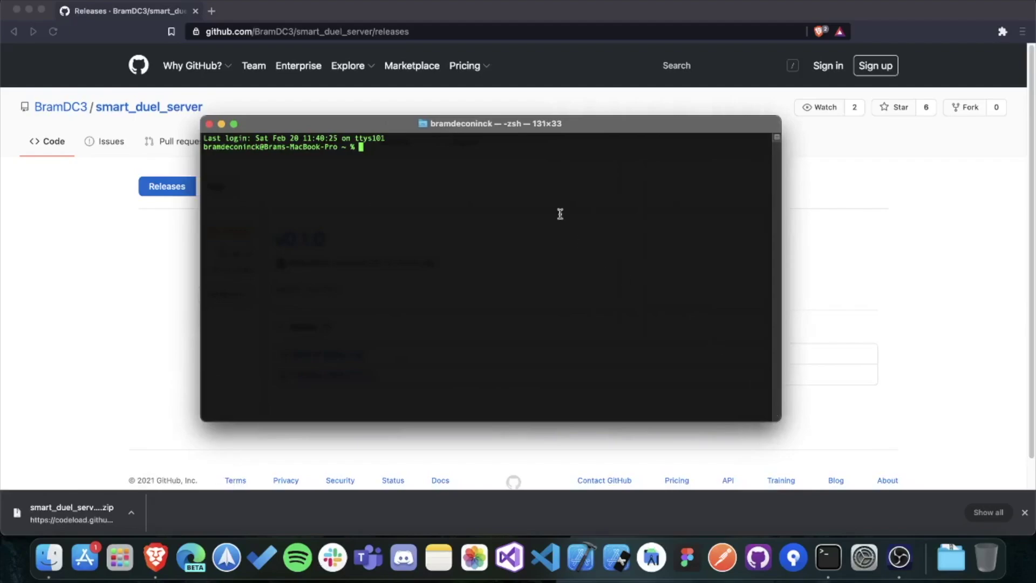
{"action": "type", "text": "cd Dow"}
{"action": "key", "text": "Tab"}
{"action": "type", "text": "smar"}
{"action": "key", "text": "Tab"}
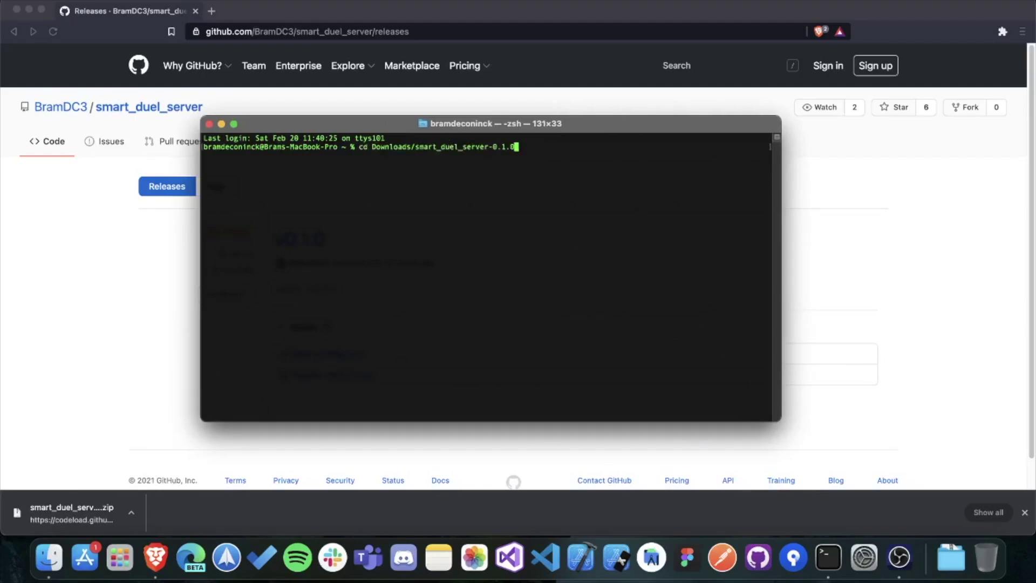
{"action": "key", "text": "Return"}
{"action": "type", "text": "npm i"}
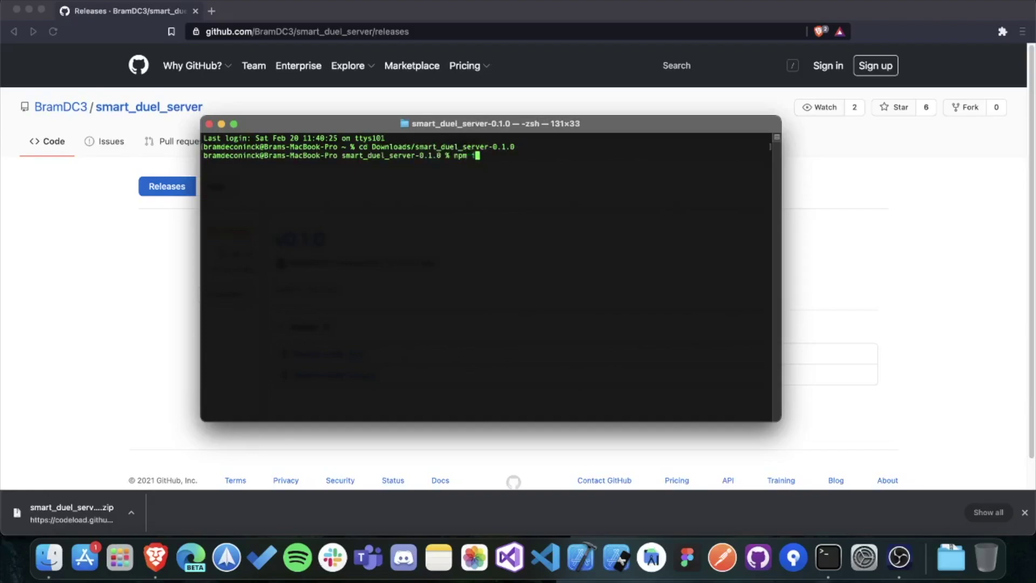
{"action": "type", "text": "nstall"}
{"action": "key", "text": "Return"}
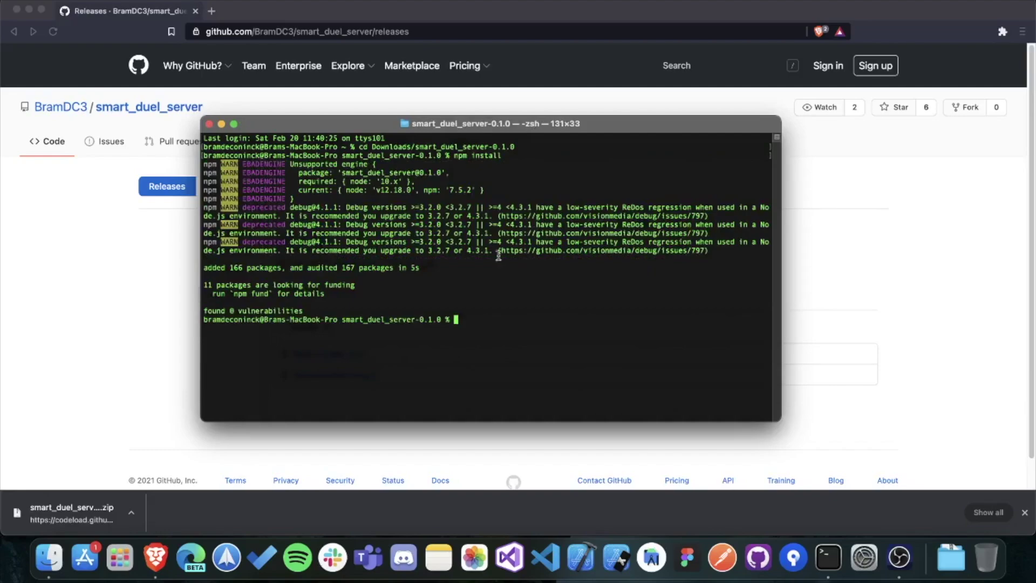
Step: Run node server.js and confirm the server is listening on port 52300
{"action": "type", "text": "node server.js"}
{"action": "key", "text": "Return"}
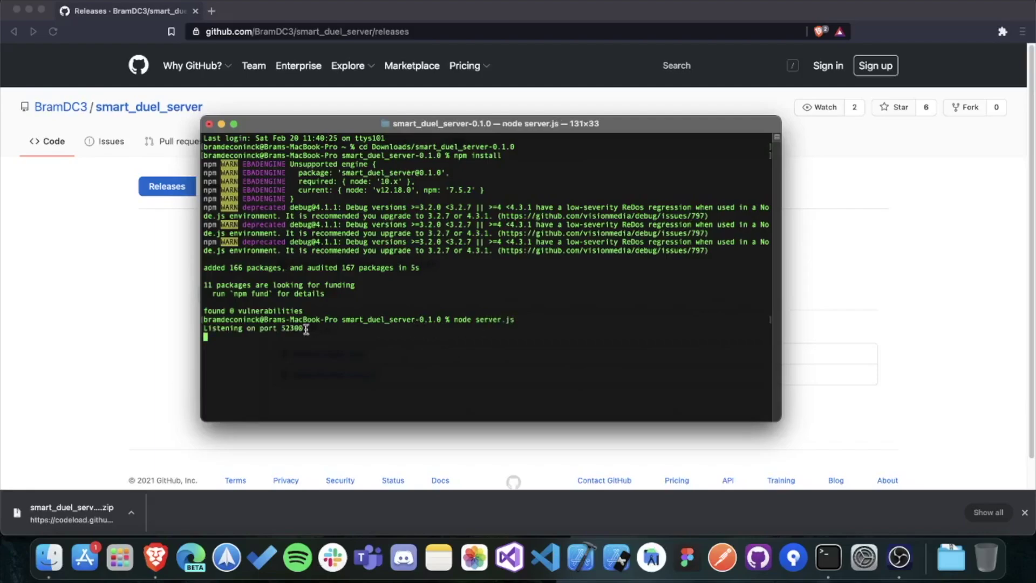
{"action": "left_click_drag", "start_coordinate": [307, 328], "coordinate": [204, 328]}
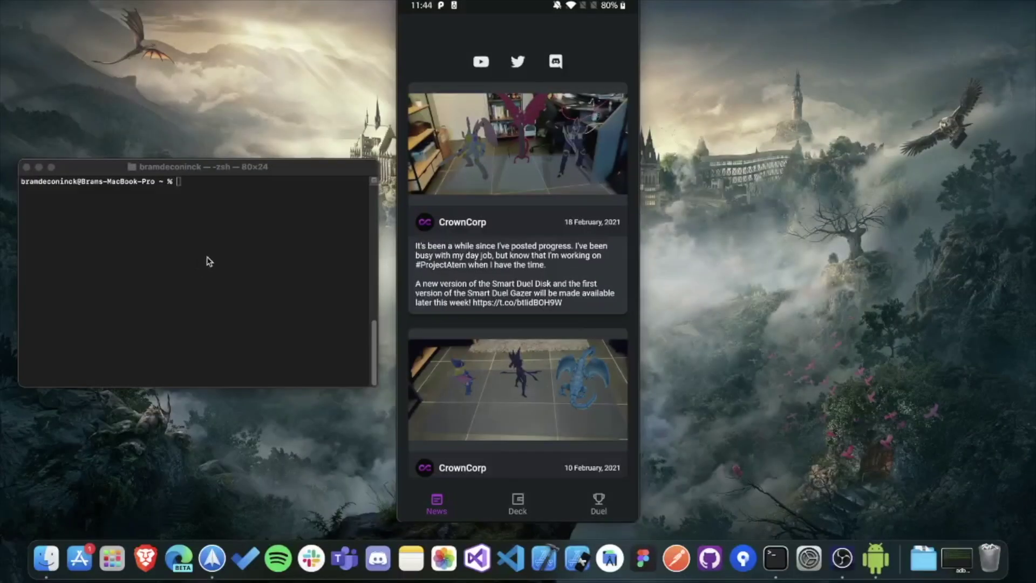
Step: Change the terminal into Downloads/smart_duel_server-0.1.0 and type the node server command
{"action": "left_click", "coordinate": [208, 259]}
{"action": "type", "text": "cd"}
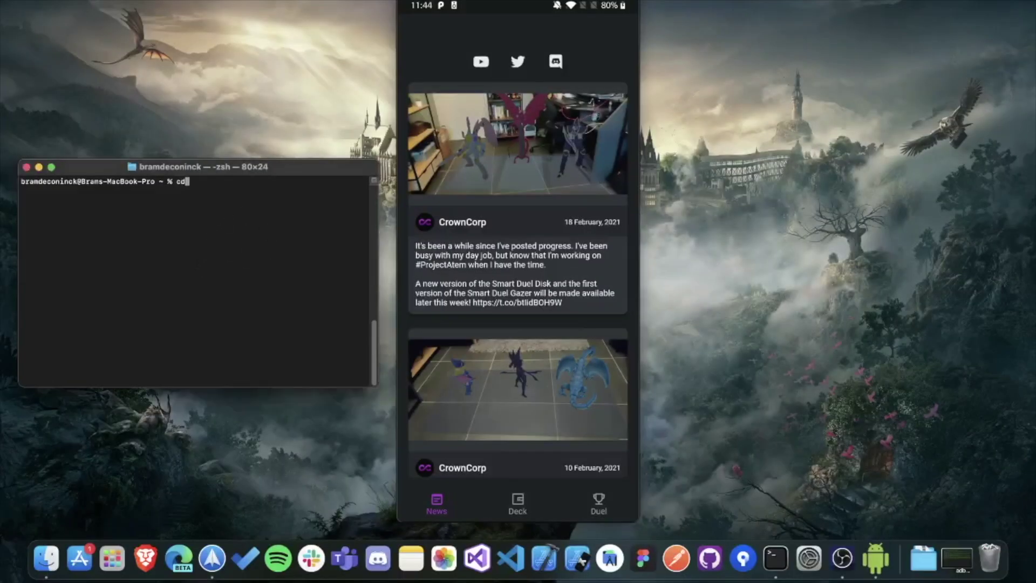
{"action": "type", "text": " Down"}
{"action": "key", "text": "Tab"}
{"action": "type", "text": "smar"}
{"action": "key", "text": "Tab"}
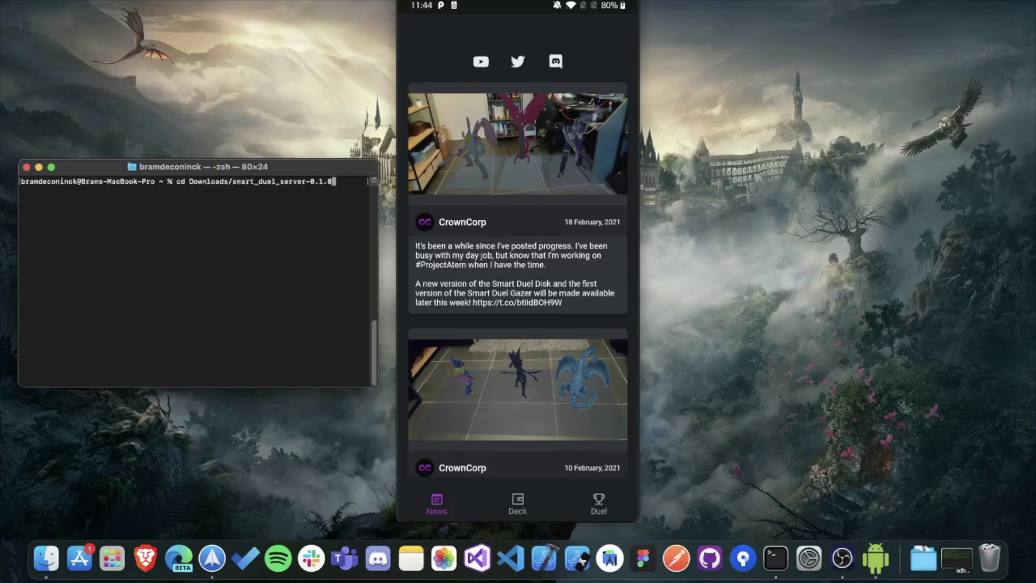
{"action": "key", "text": "Return"}
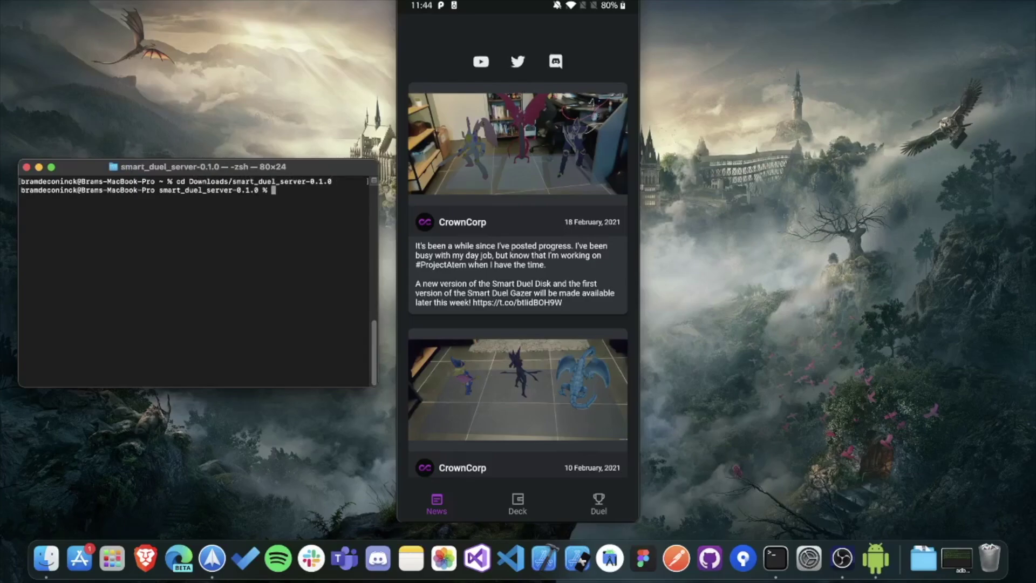
{"action": "type", "text": "node server.js"}
Step: Start node server.js and confirm it is listening on port 52300
{"action": "key", "text": "Return"}
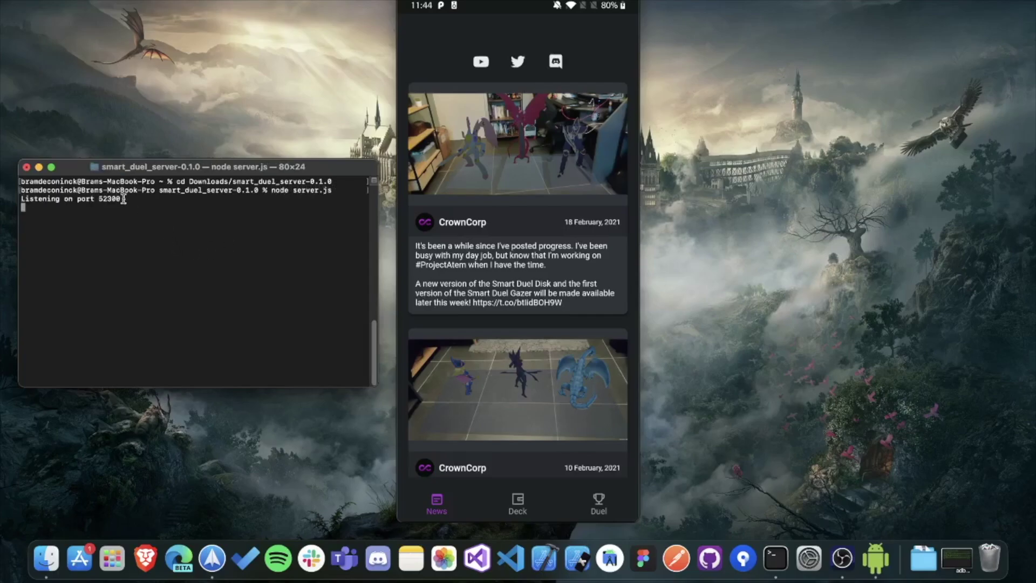
{"action": "left_click_drag", "start_coordinate": [120, 198], "coordinate": [105, 200]}
{"action": "left_click", "coordinate": [139, 216]}
Step: On Smart Duel Disk's Duel page, enter port 52300 after checking it against the terminal
{"action": "left_click", "coordinate": [593, 501]}
{"action": "left_click", "coordinate": [595, 501]}
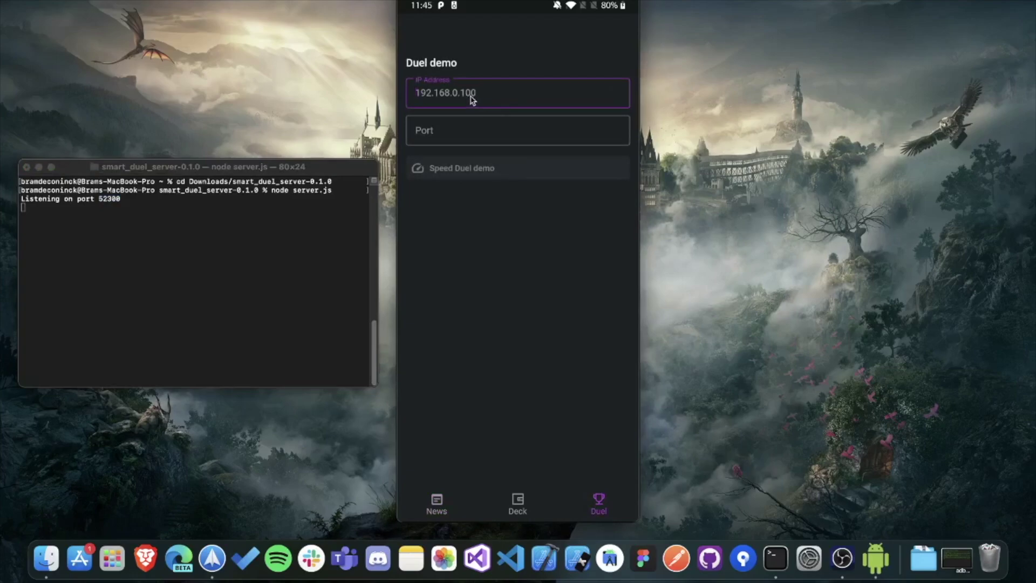
{"action": "left_click", "coordinate": [463, 136]}
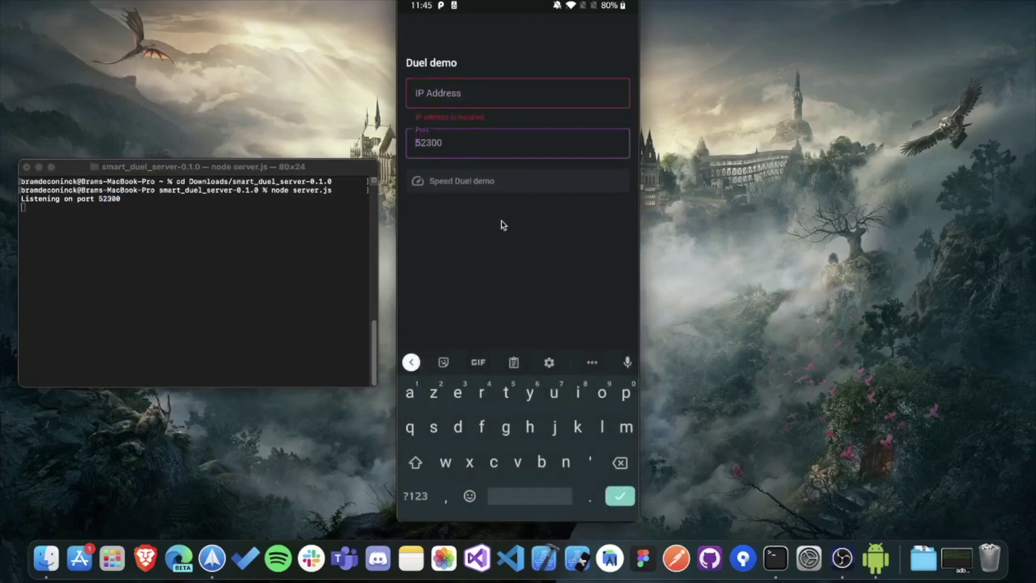
{"action": "type", "text": "5230"}
{"action": "key", "text": "Return"}
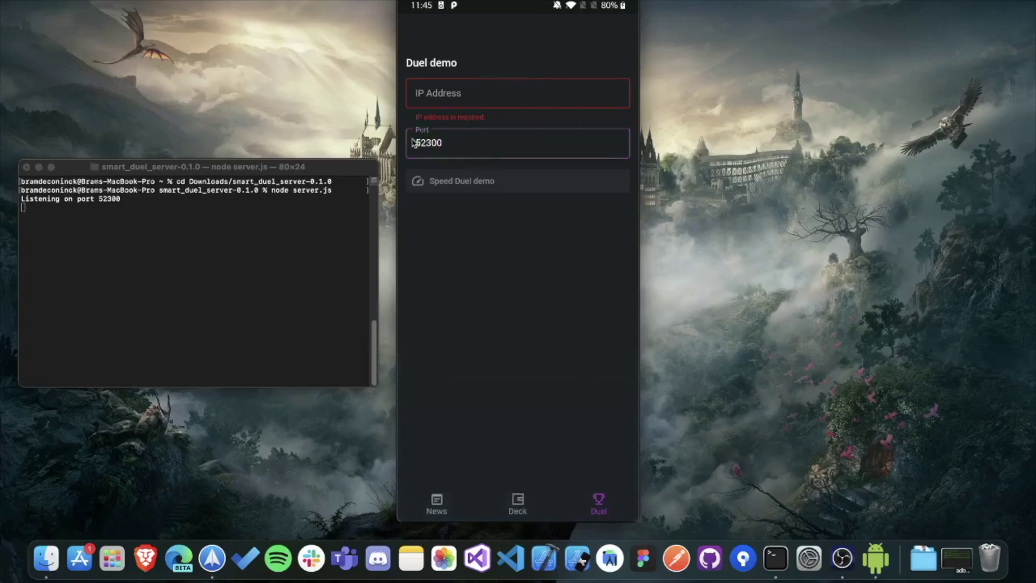
{"action": "left_click", "coordinate": [106, 202]}
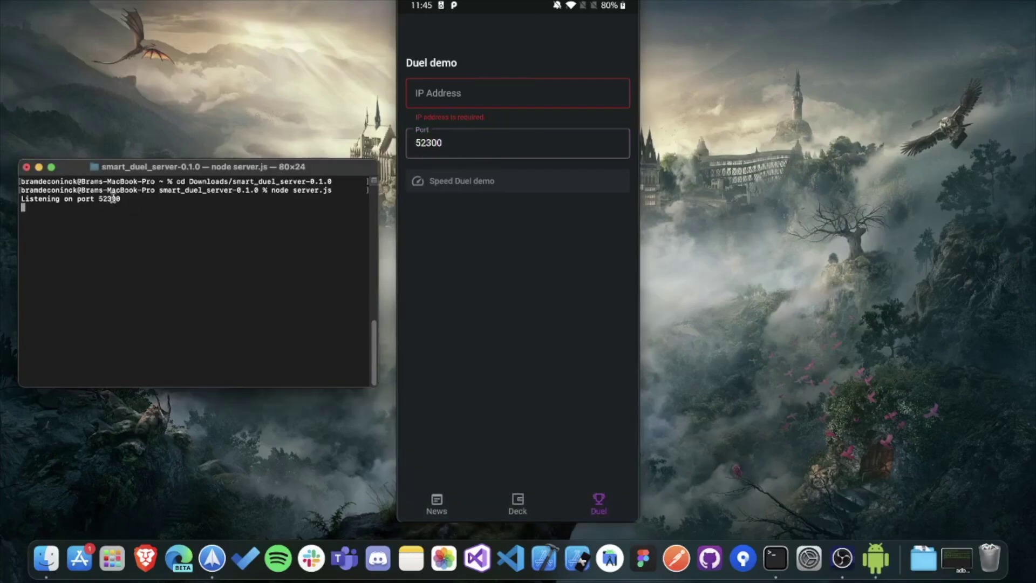
{"action": "left_click", "coordinate": [526, 215]}
Step: Look up the Mac's IP address 192.168.0.106 in macOS Network Preferences
{"action": "left_click", "coordinate": [475, 92]}
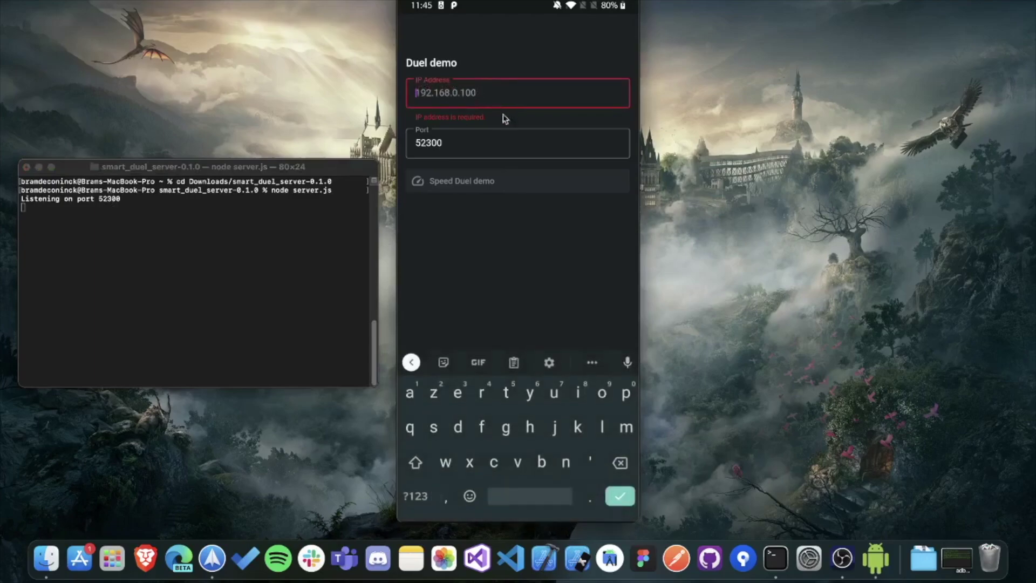
{"action": "left_click", "coordinate": [764, 1]}
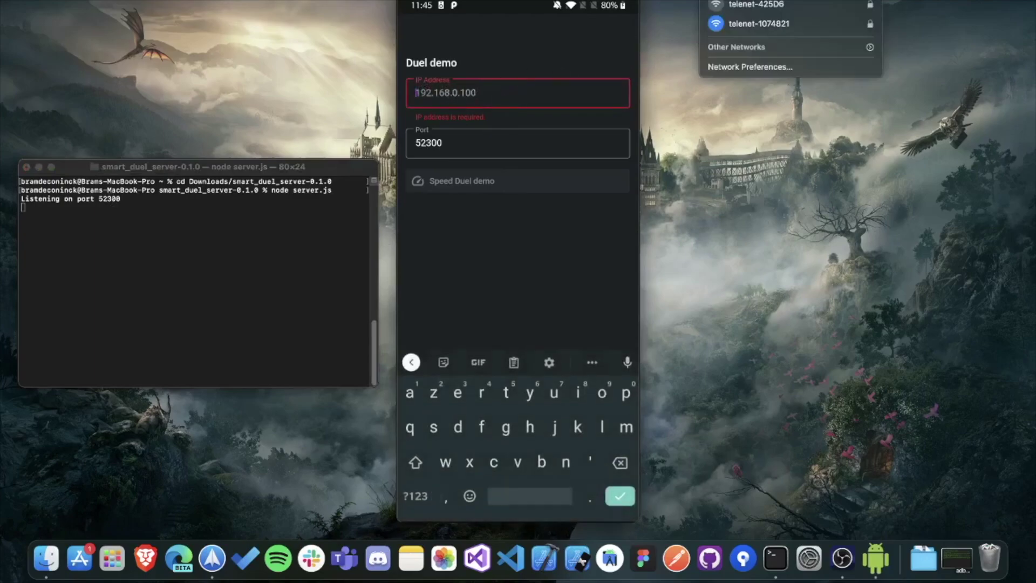
{"action": "left_click", "coordinate": [761, 75]}
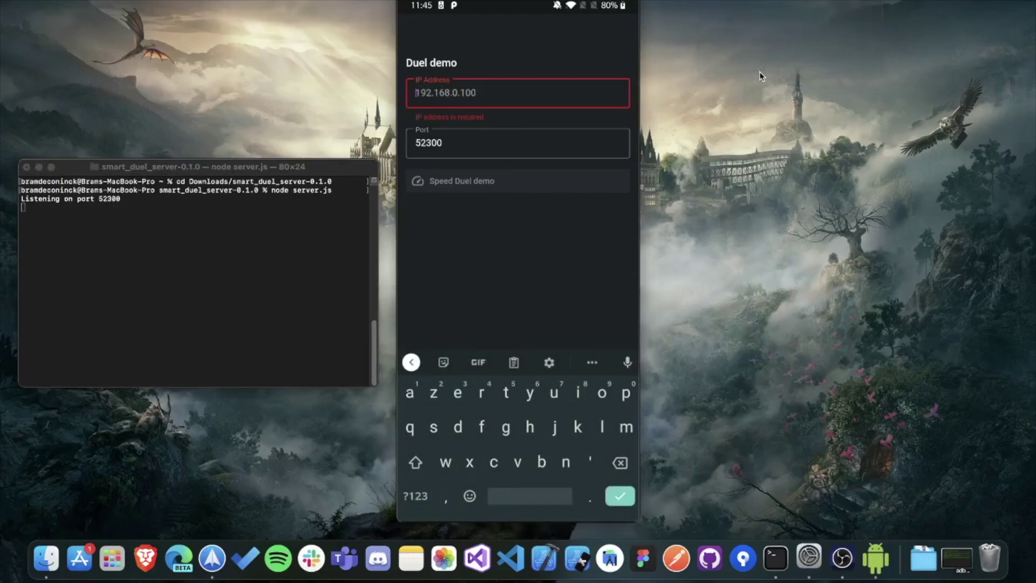
{"action": "left_click_drag", "start_coordinate": [893, 158], "coordinate": [942, 159]}
{"action": "left_click_drag", "start_coordinate": [873, 81], "coordinate": [891, 82]}
Step: Enter 192.168.0.106 as the Duel demo's IP address and dismiss the keyboard
{"action": "left_click", "coordinate": [491, 96]}
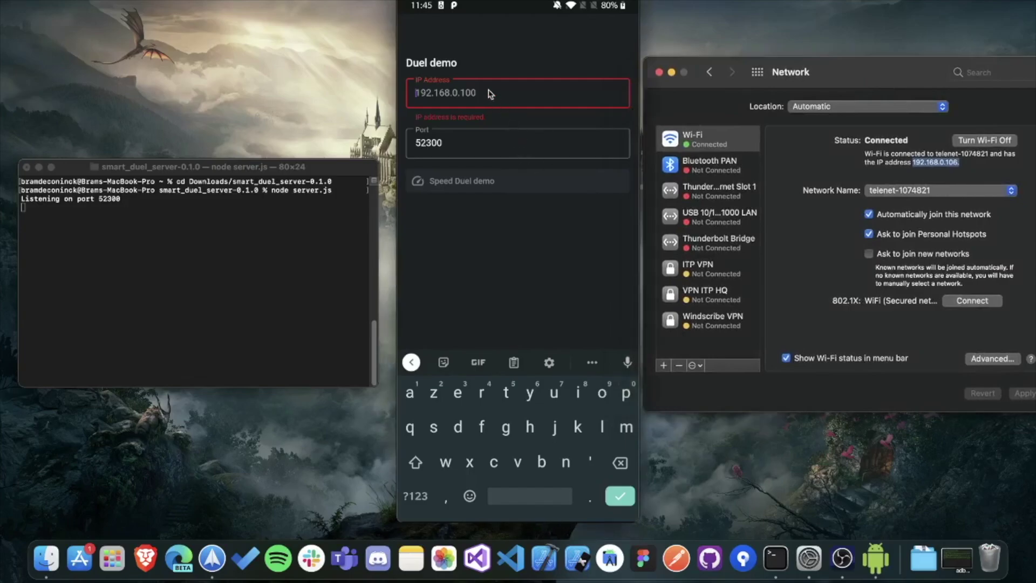
{"action": "type", "text": "192"}
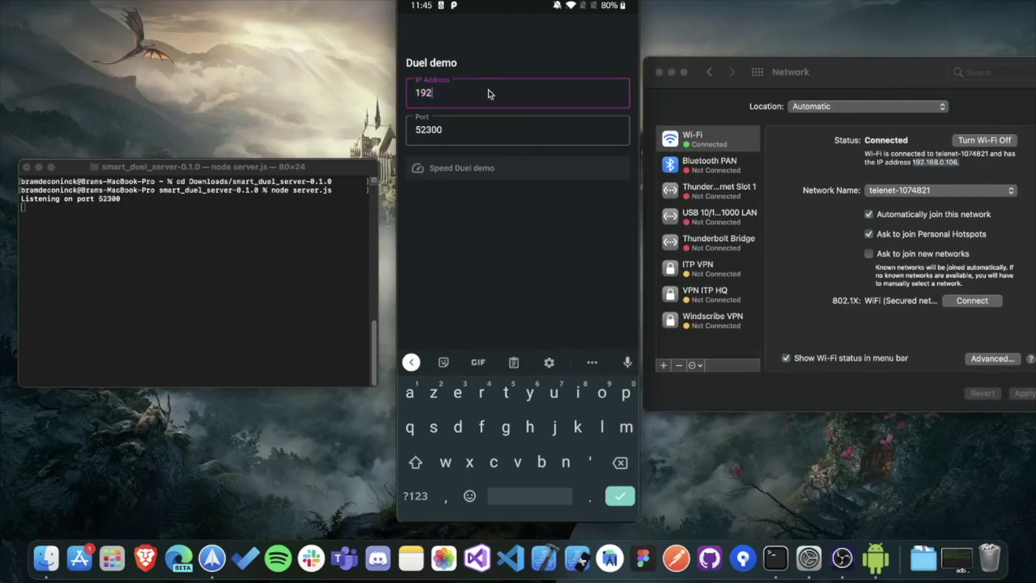
{"action": "type", "text": ".168.0.106"}
{"action": "right_click", "coordinate": [482, 246]}
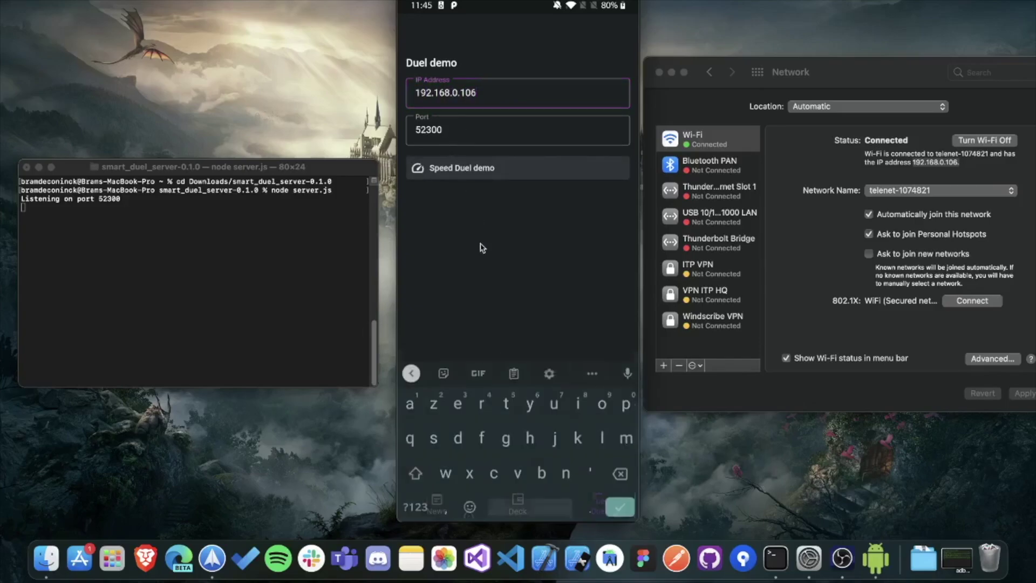
Step: Launch the Speed Duel demo and confirm the server logs a 'socket connect' line
{"action": "left_click", "coordinate": [517, 175]}
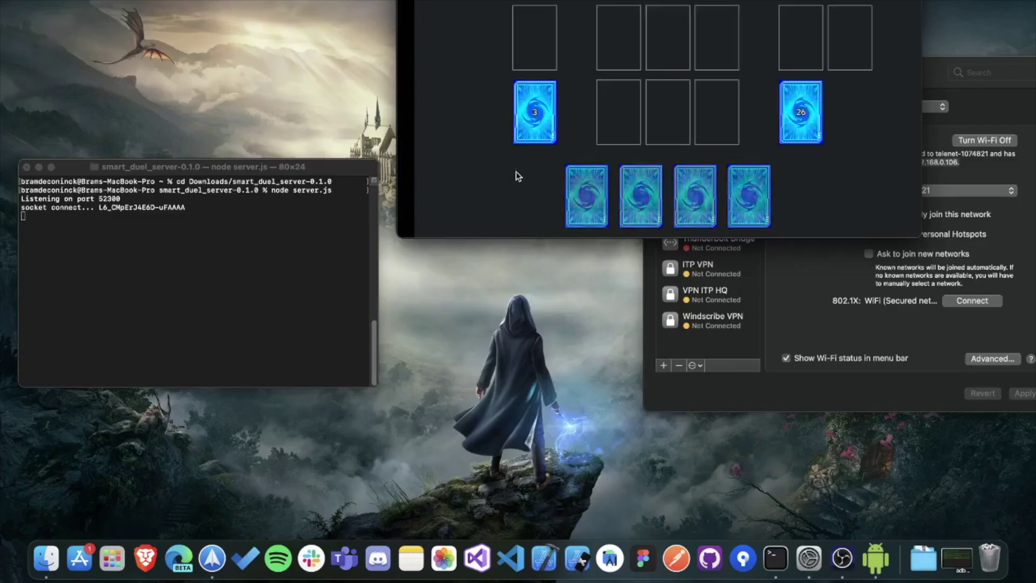
{"action": "left_click", "coordinate": [231, 238]}
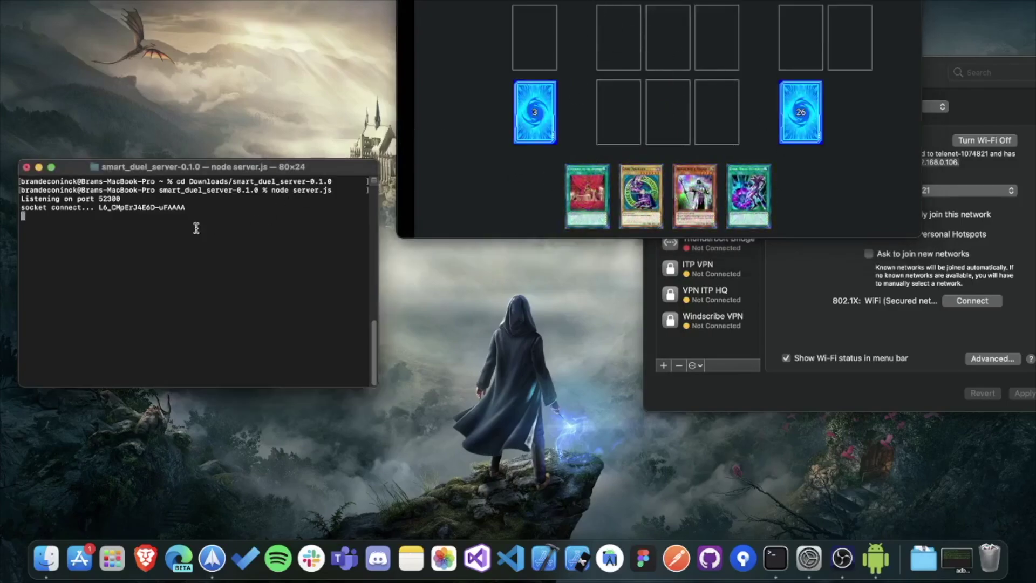
{"action": "triple_click", "coordinate": [229, 209]}
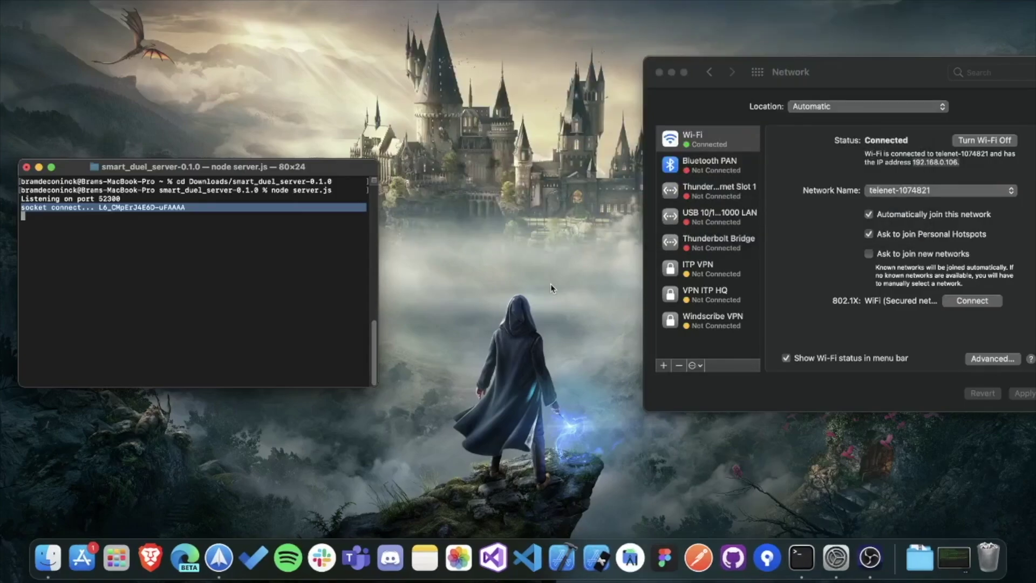
{"action": "left_click_drag", "start_coordinate": [895, 162], "coordinate": [931, 163]}
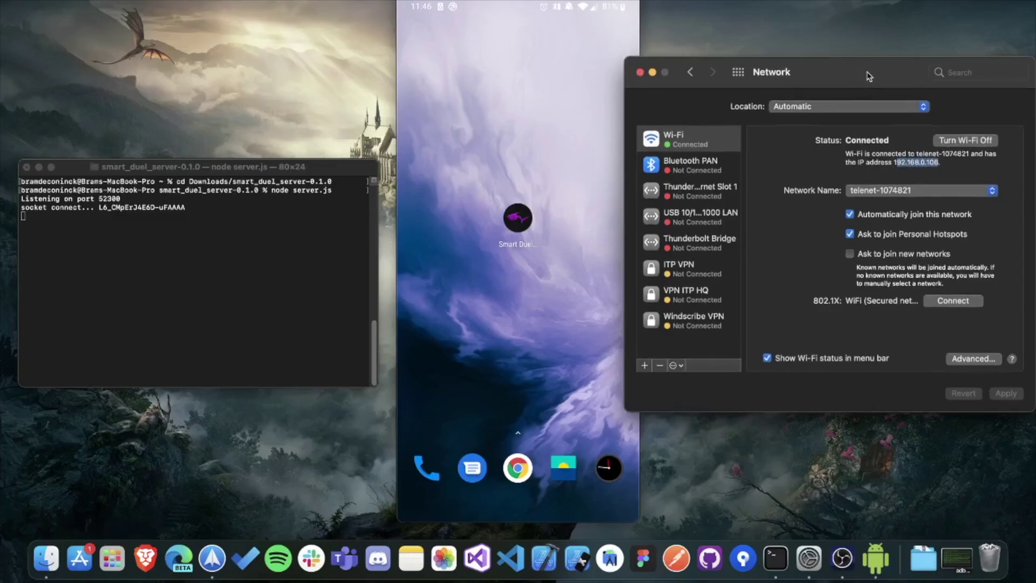
Step: Open Smart Duel Gazer, enter IP 192.168.0.106 and port 52300, and connect
{"action": "left_click", "coordinate": [603, 145]}
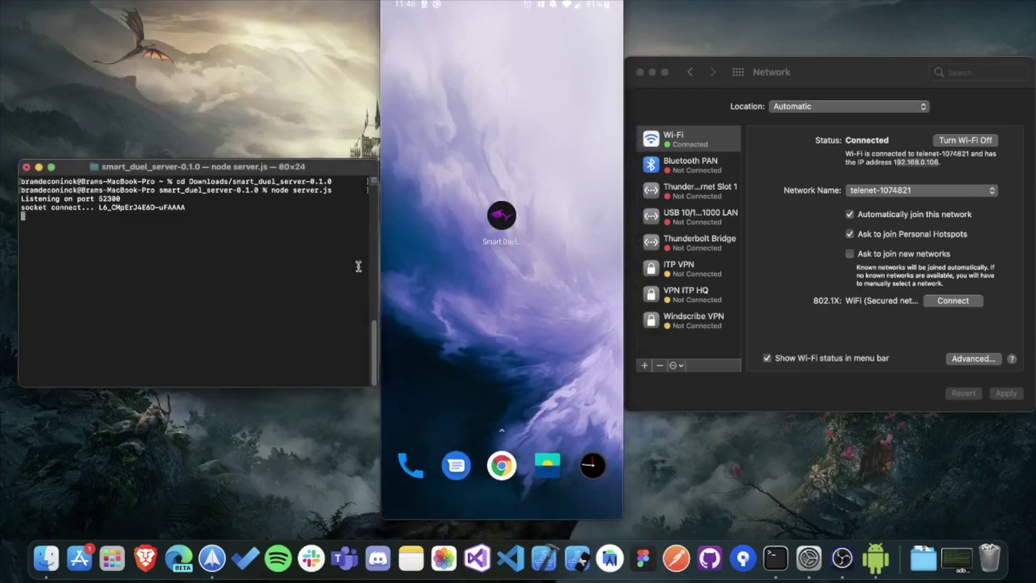
{"action": "left_click", "coordinate": [506, 233]}
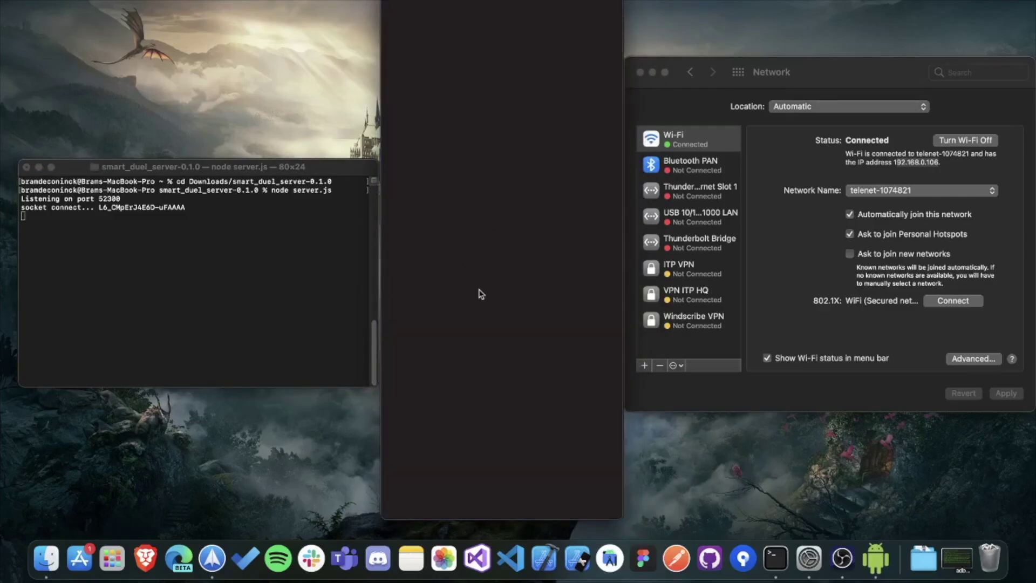
{"action": "left_click", "coordinate": [480, 293]}
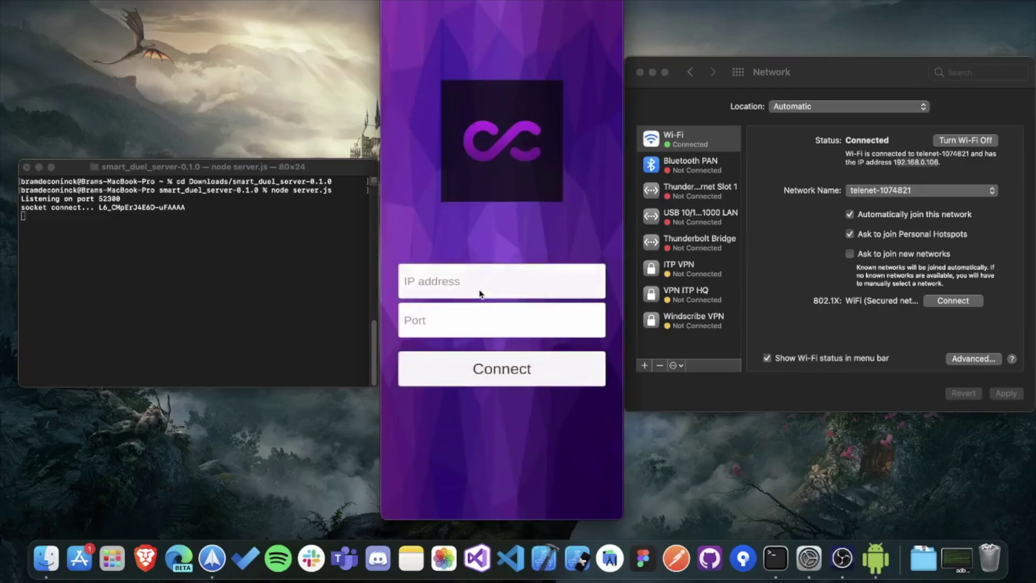
{"action": "type", "text": "192.168.0"}
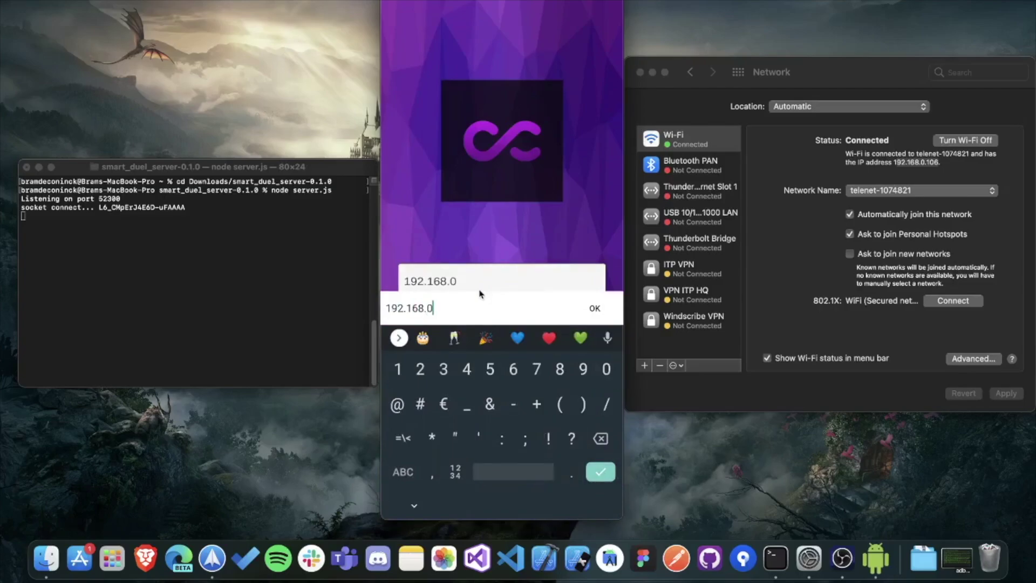
{"action": "type", "text": ".106"}
{"action": "key", "text": "Return"}
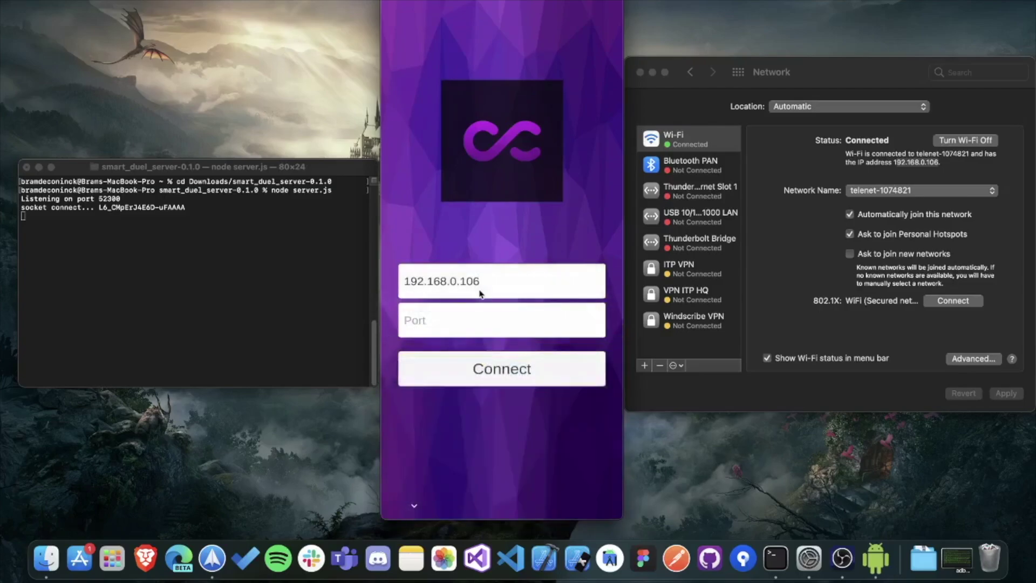
{"action": "type", "text": "52"}
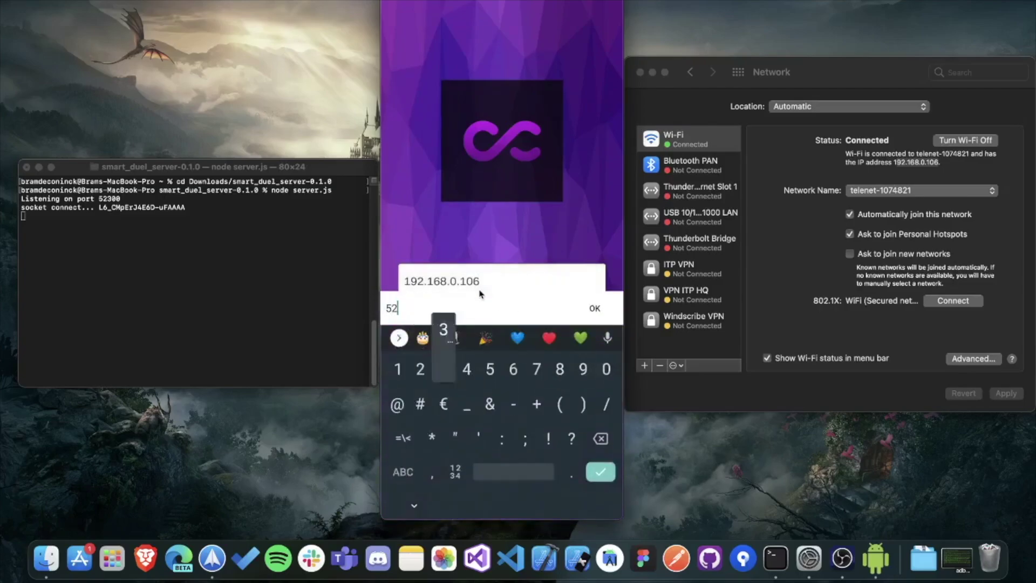
{"action": "type", "text": "300"}
{"action": "key", "text": "Return"}
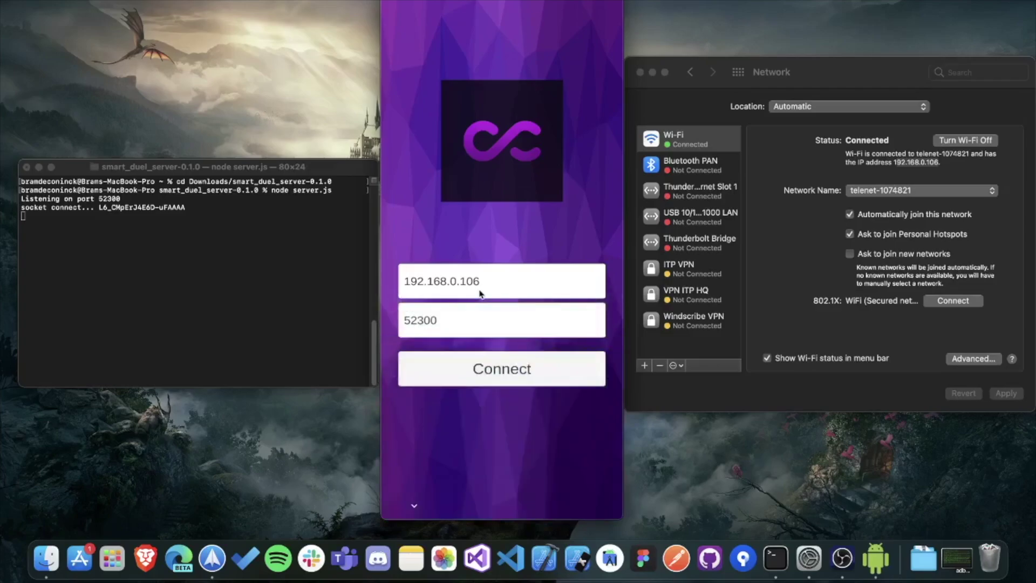
{"action": "left_click", "coordinate": [454, 379]}
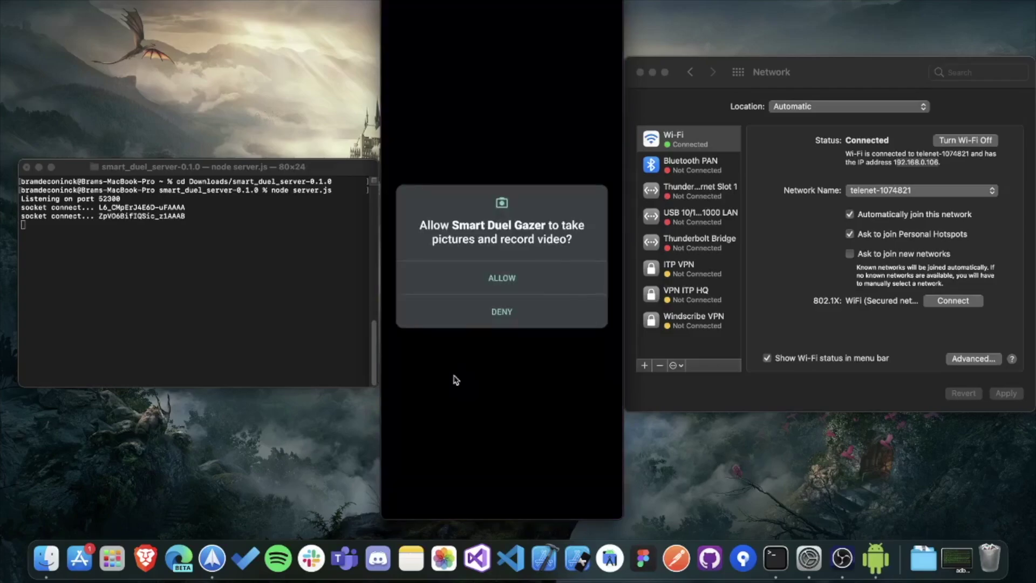
Step: Check the Gazer's socket connect line in the server log, then allow camera access
{"action": "left_click_drag", "start_coordinate": [173, 224], "coordinate": [11, 217]}
{"action": "left_click", "coordinate": [226, 261]}
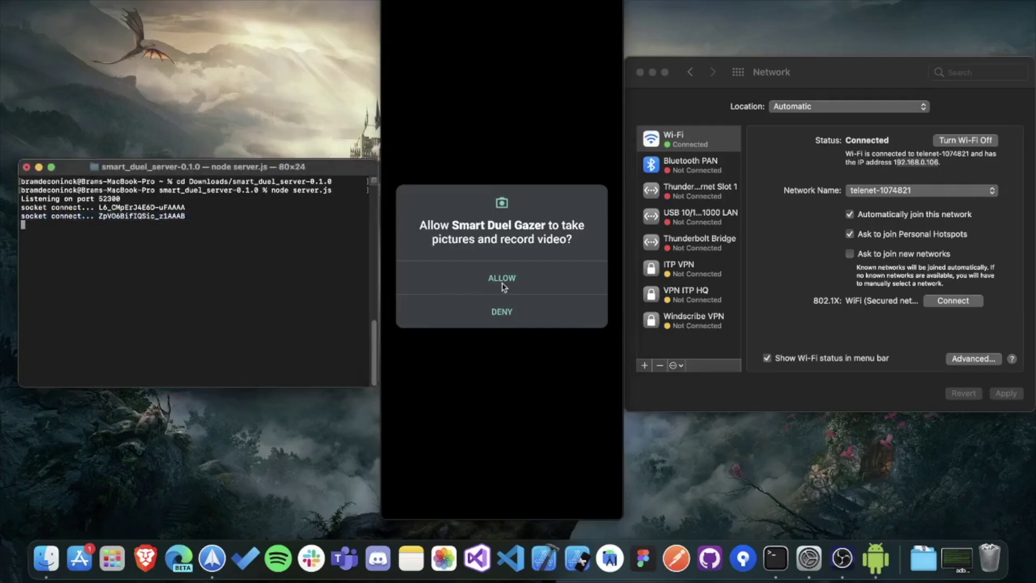
{"action": "left_click", "coordinate": [503, 283]}
{"action": "left_click", "coordinate": [505, 285]}
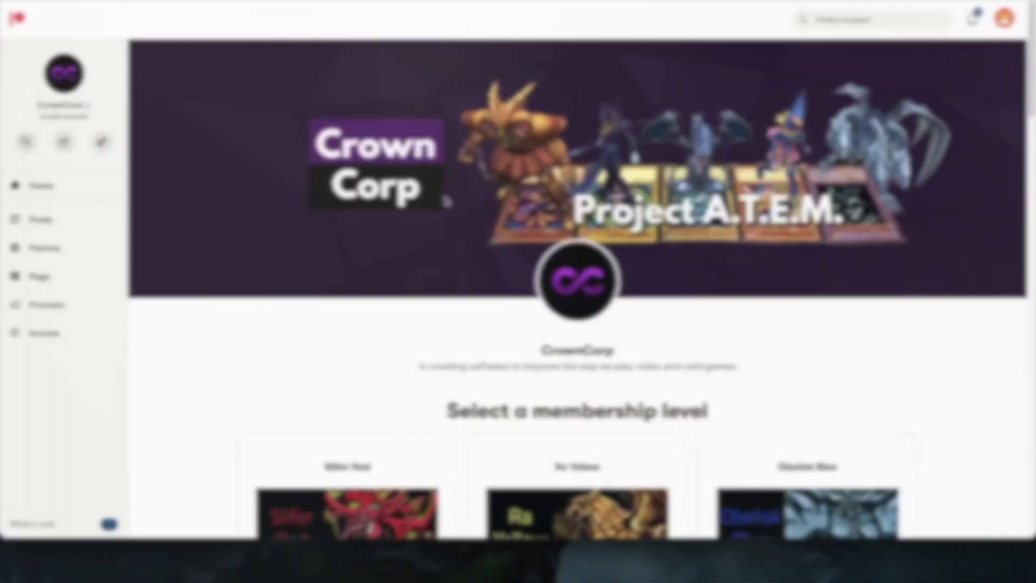
Step: Scroll past the tiers and About section and expand the 'First Smart Duel Gazer release' post
{"action": "scroll", "coordinate": [240, 279], "scroll_direction": "down", "scroll_amount": 3}
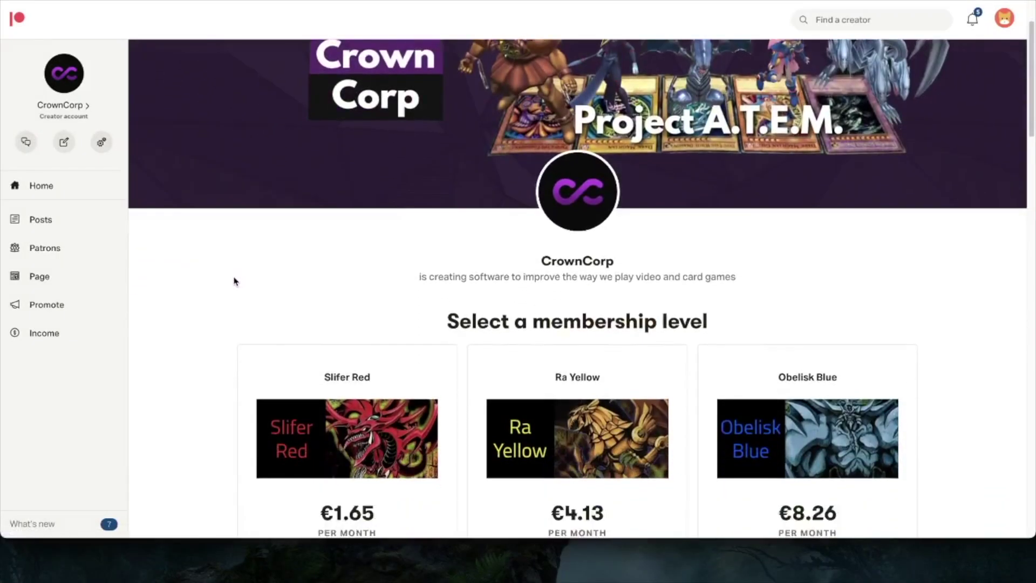
{"action": "scroll", "coordinate": [220, 288], "scroll_direction": "down", "scroll_amount": 5}
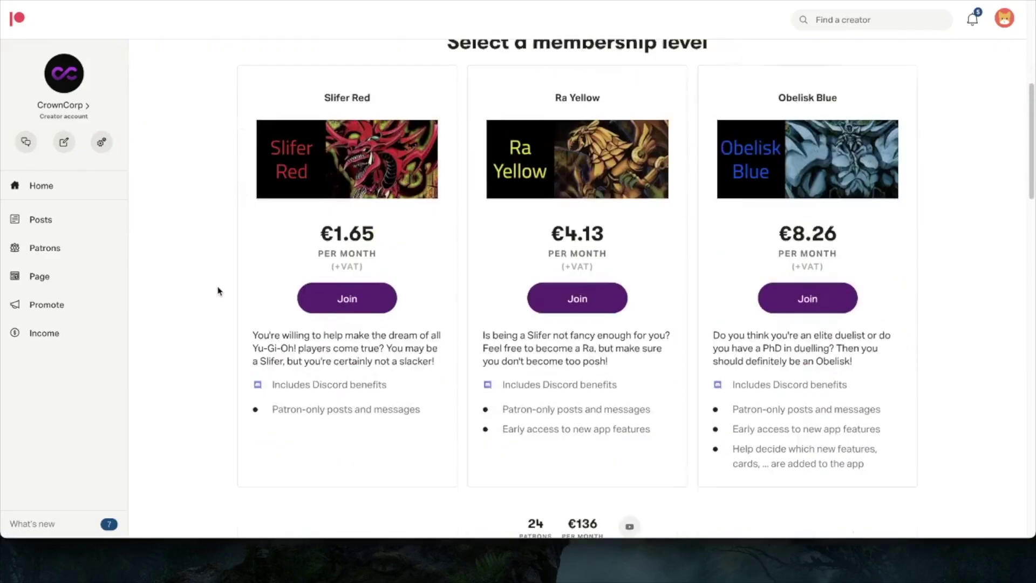
{"action": "scroll", "coordinate": [218, 291], "scroll_direction": "down", "scroll_amount": 1}
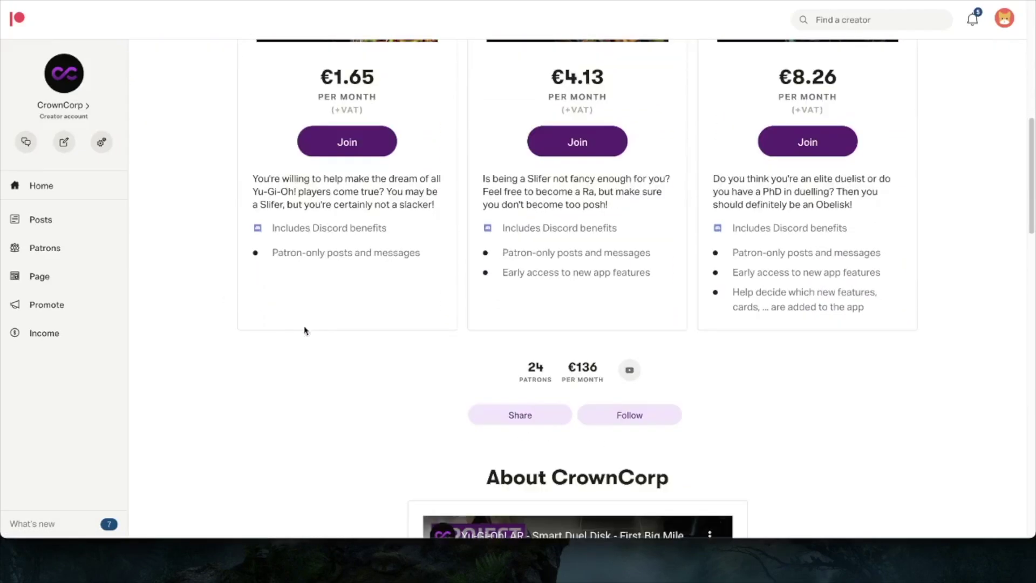
{"action": "scroll", "coordinate": [782, 354], "scroll_direction": "down", "scroll_amount": 3}
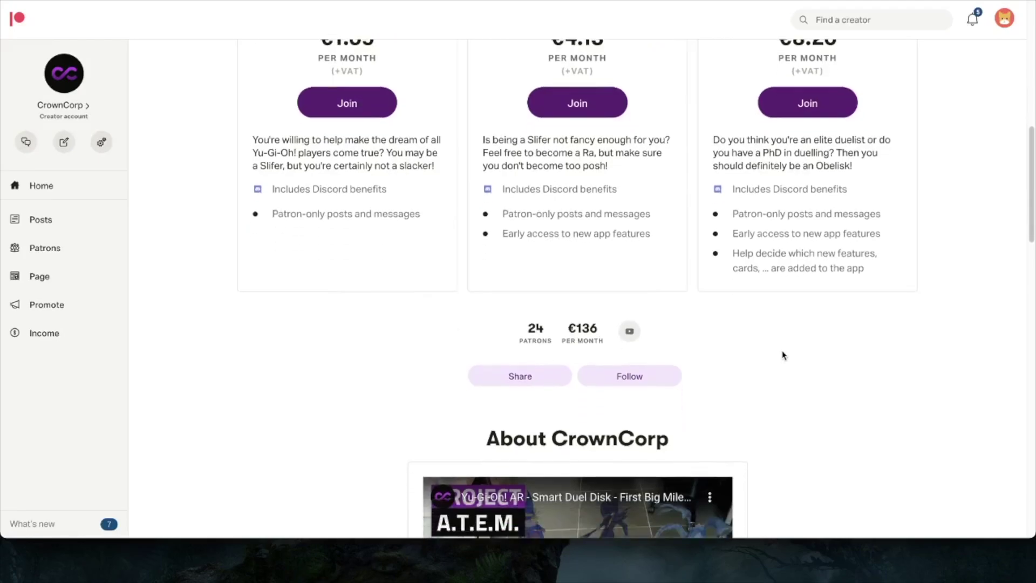
{"action": "scroll", "coordinate": [798, 352], "scroll_direction": "down", "scroll_amount": 8}
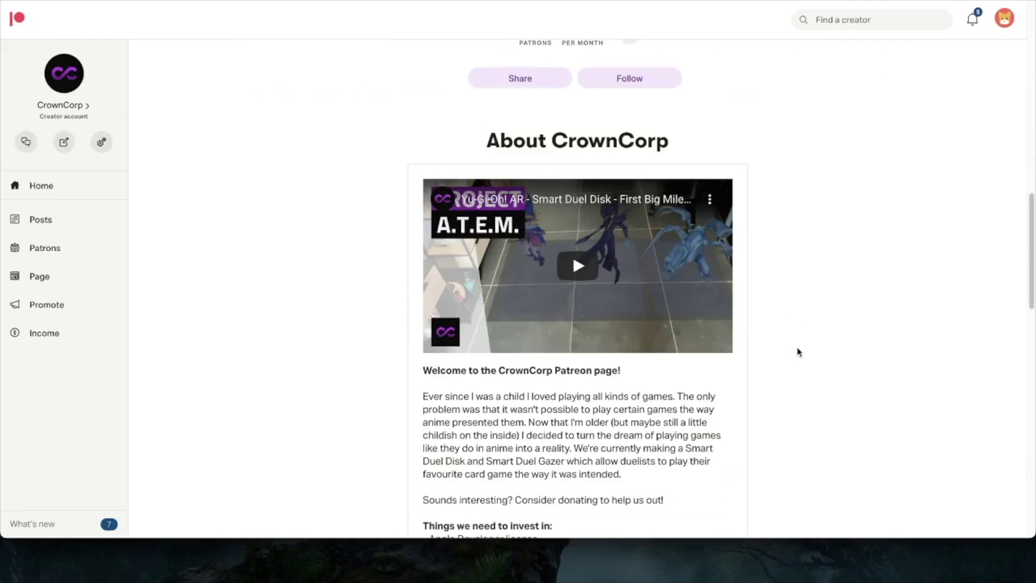
{"action": "scroll", "coordinate": [798, 353], "scroll_direction": "down", "scroll_amount": 2}
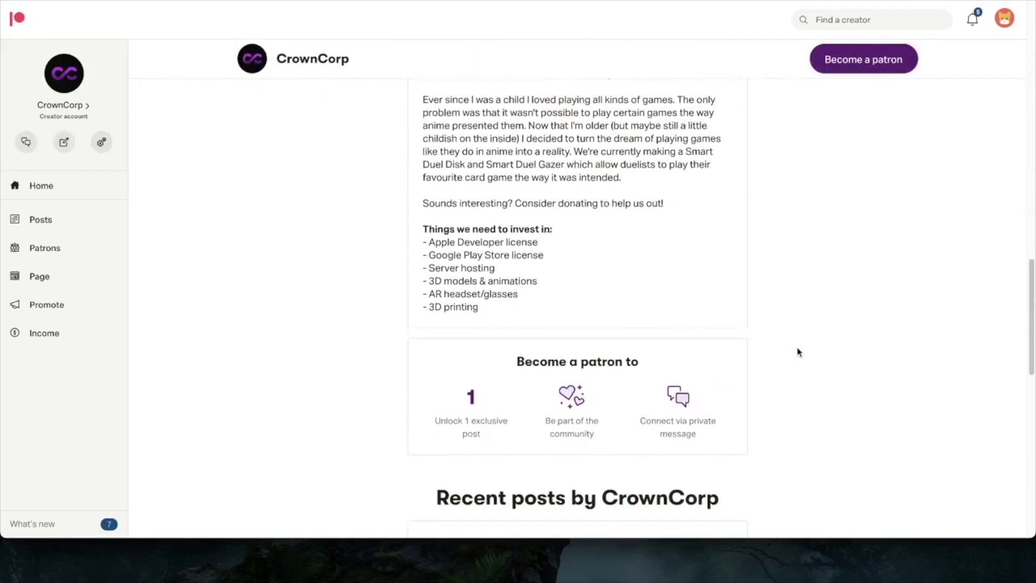
{"action": "scroll", "coordinate": [799, 352], "scroll_direction": "down", "scroll_amount": 4}
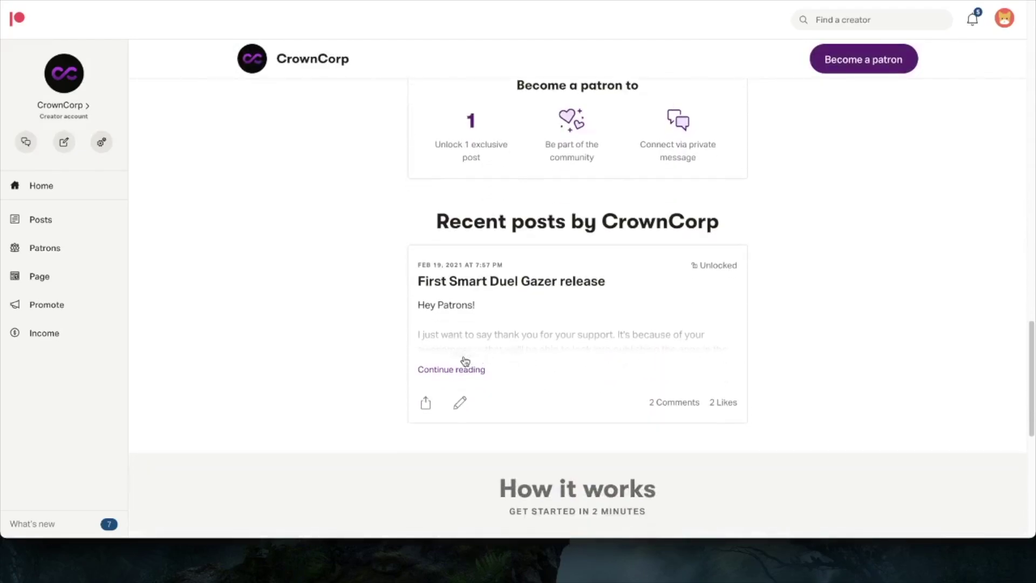
{"action": "left_click", "coordinate": [465, 366]}
{"action": "scroll", "coordinate": [643, 344], "scroll_direction": "down", "scroll_amount": 1}
{"action": "scroll", "coordinate": [643, 344], "scroll_direction": "down", "scroll_amount": 4}
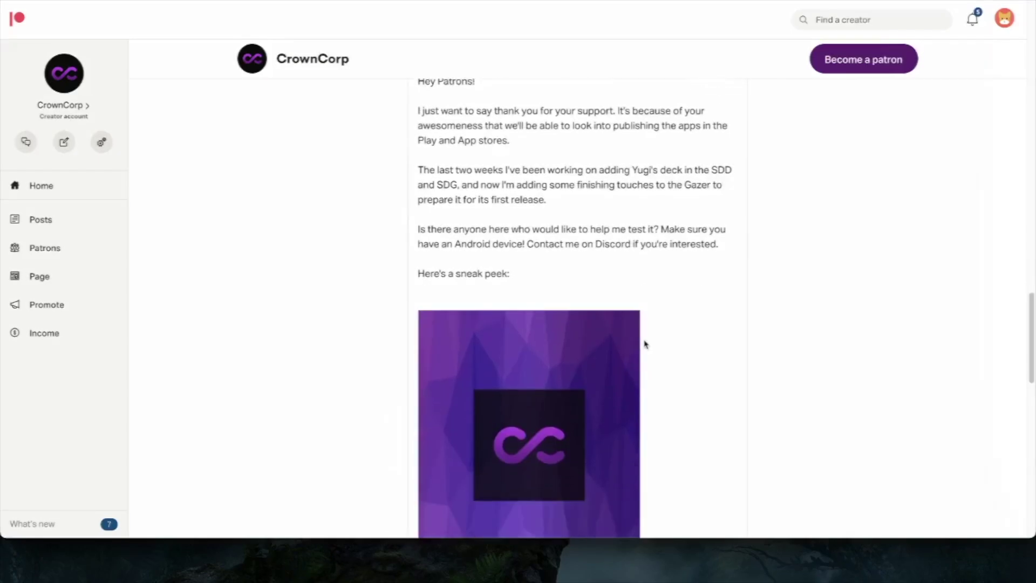